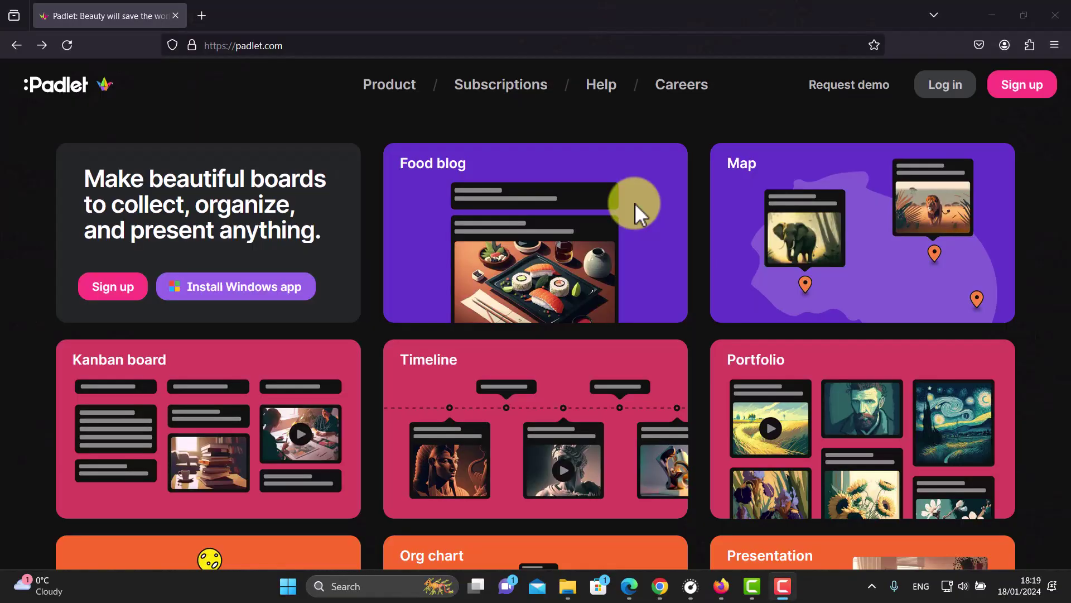
Step: Sign up for a Padlet account as a teacher on the Free plan and continue to the dashboard
click(1022, 85)
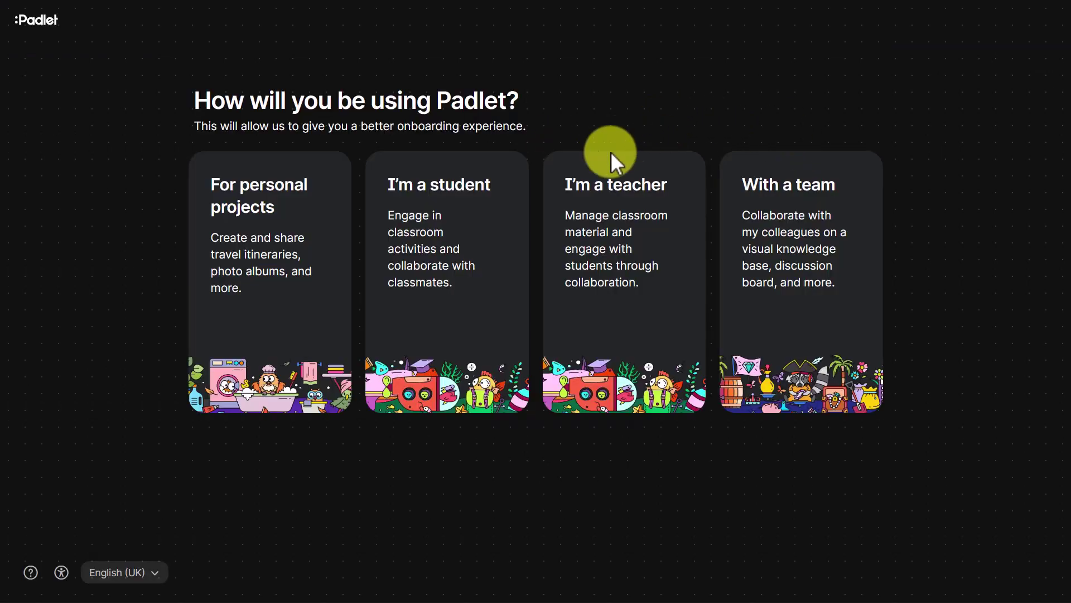
click(591, 277)
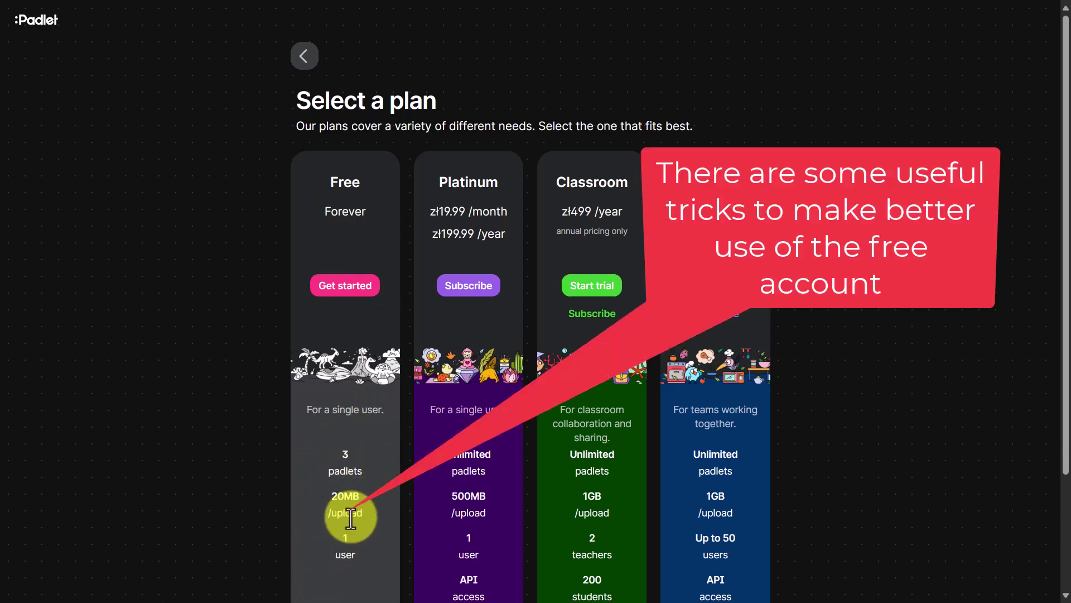
click(341, 287)
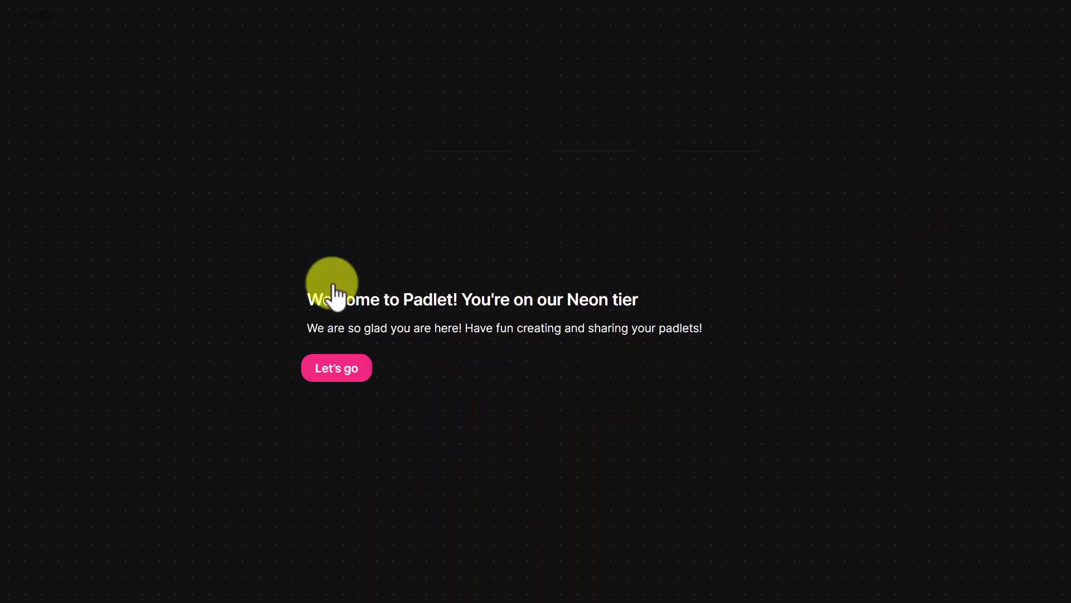
click(333, 369)
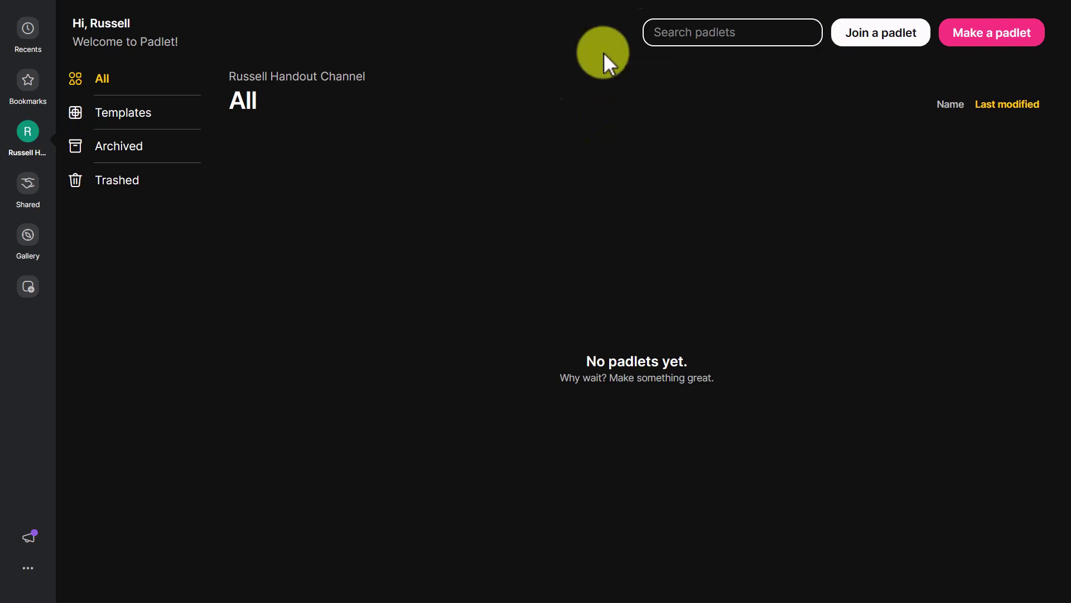
Step: Open the example "Timeline: Grammy Songs of the Year 2010-2019" from the gallery and look along its posts
click(29, 240)
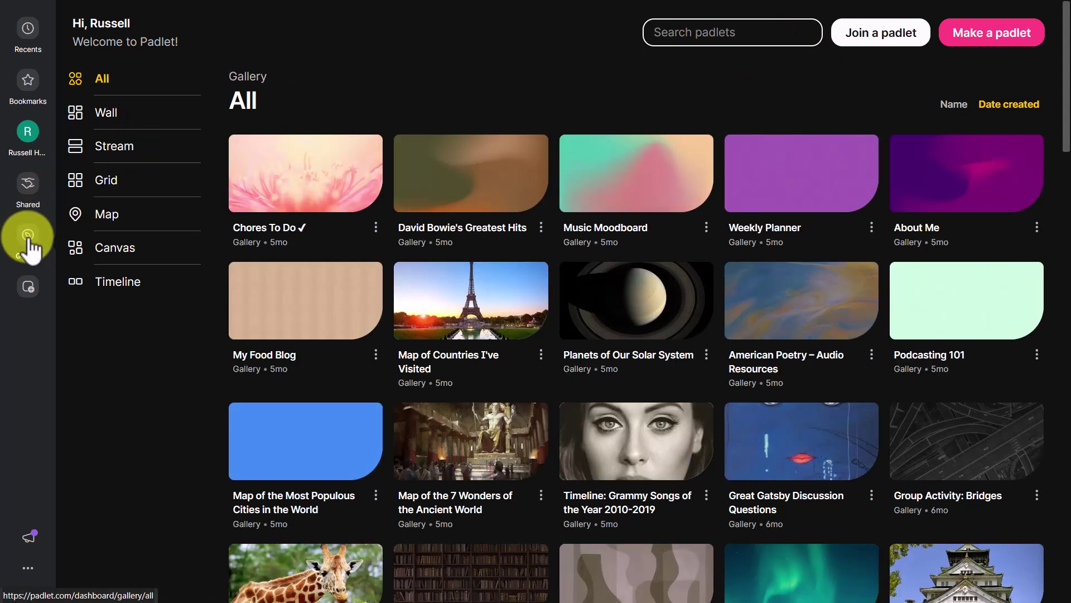
click(467, 195)
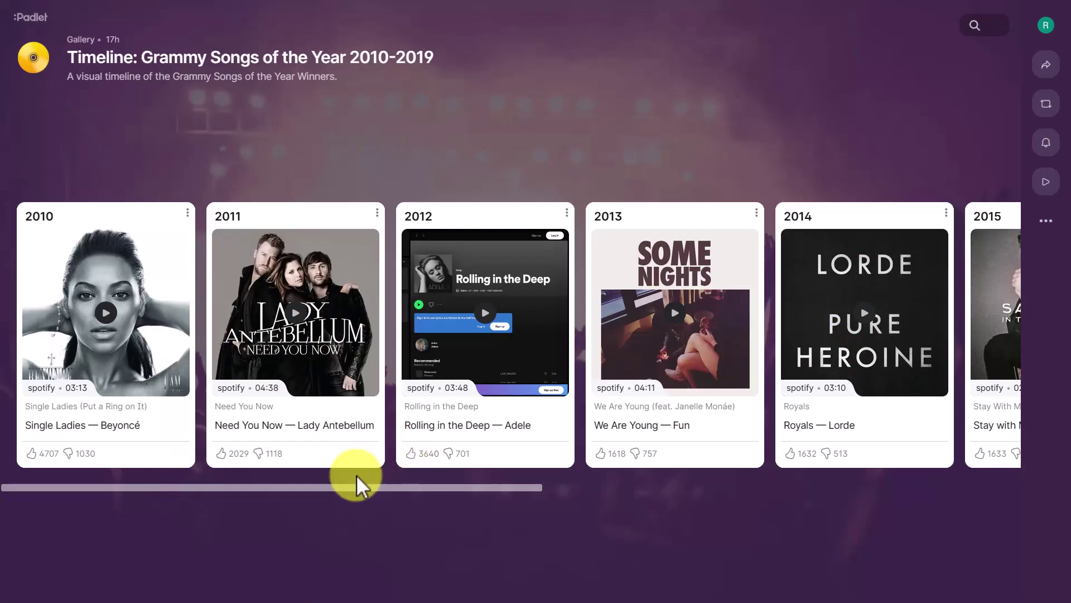
drag(335, 489, 375, 497)
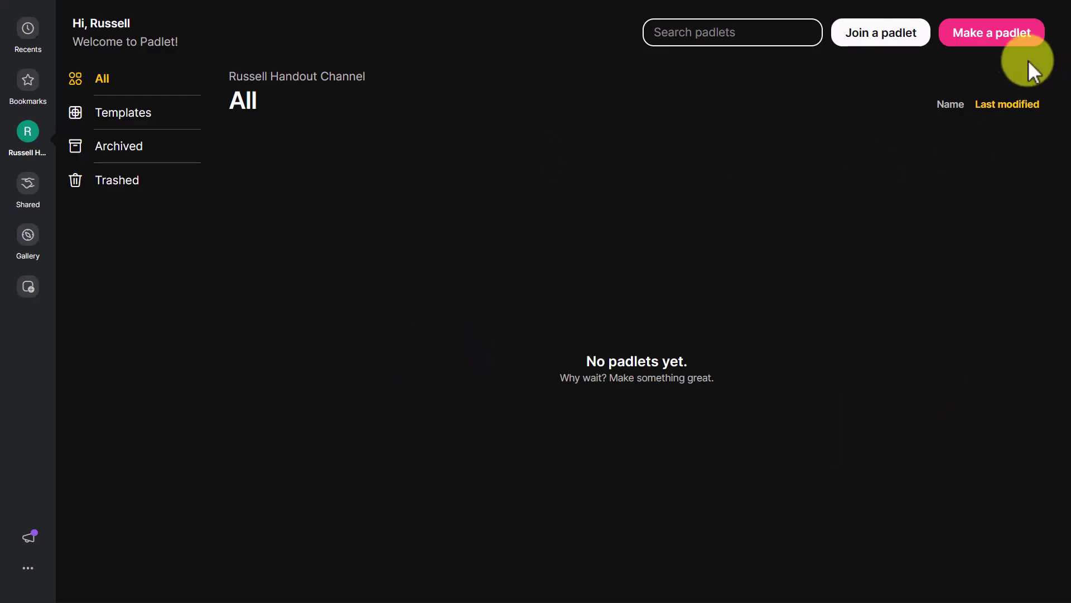
Step: Make a new blank board in the Wall format without sections and title it "Introduce yourself"
click(996, 38)
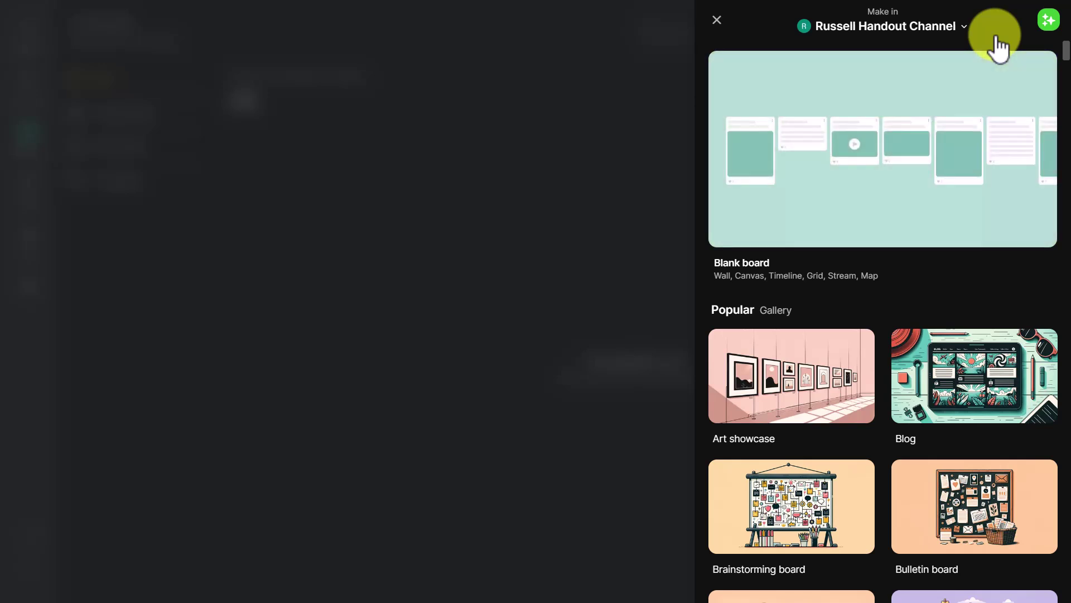
click(888, 187)
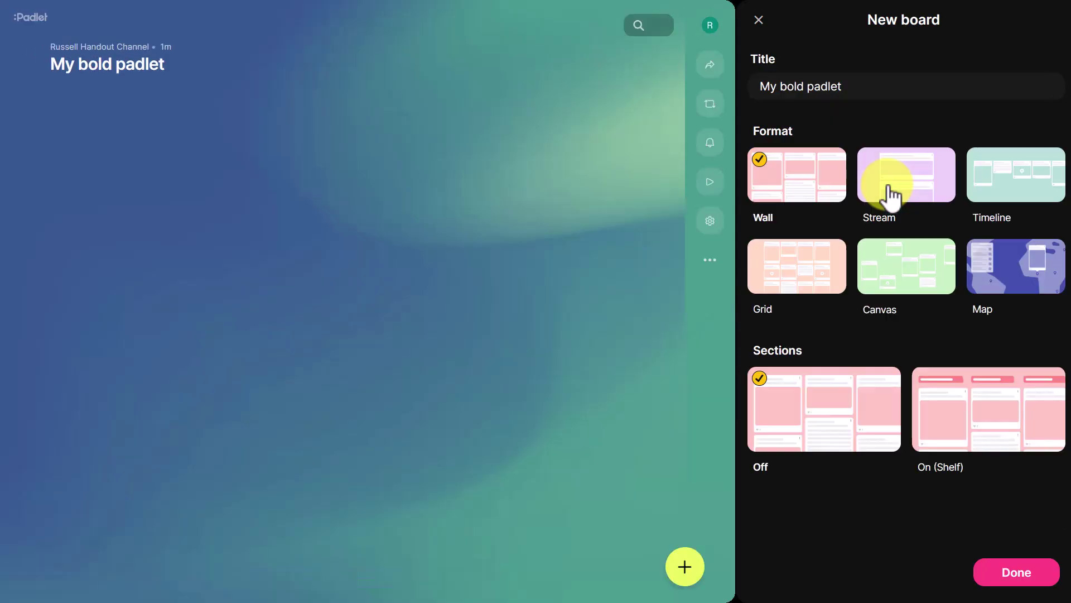
click(877, 86)
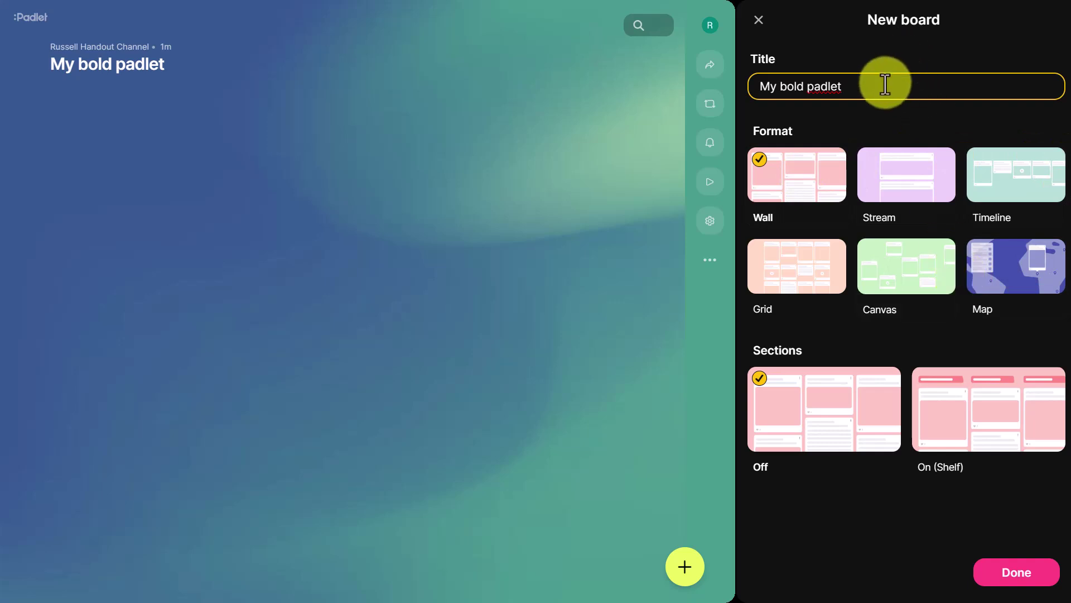
key(BackSpace)
key(BackSpace)
key(BackSpace)
key(BackSpace)
key(BackSpace)
key(BackSpace)
key(BackSpace)
key(BackSpace)
key(BackSpace)
key(BackSpace)
key(BackSpace)
key(BackSpace)
key(BackSpace)
key(BackSpace)
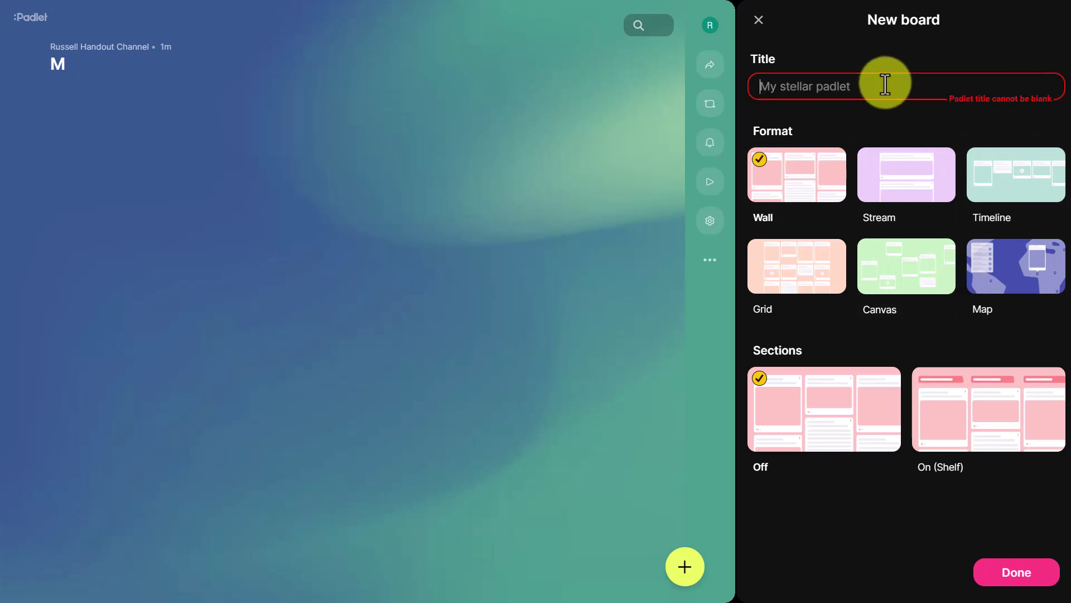
text(Introduc)
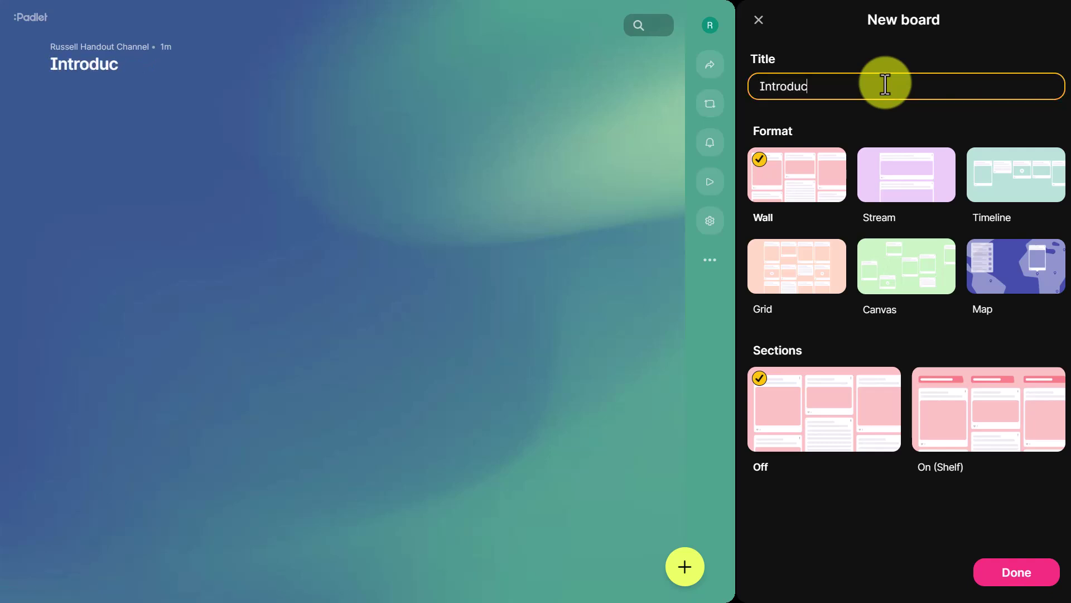
text(e yourself)
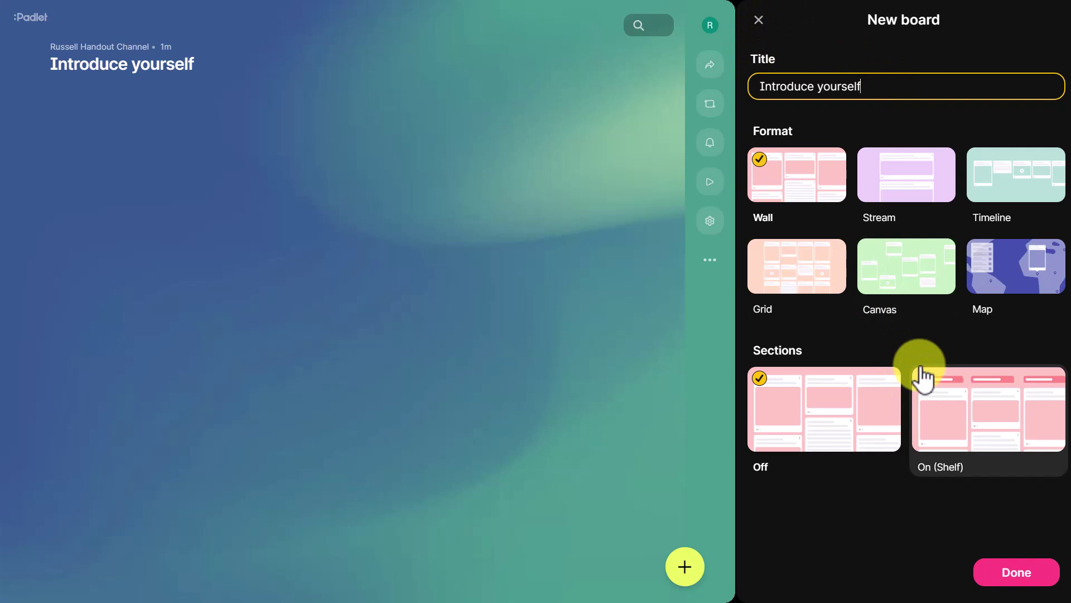
click(1014, 575)
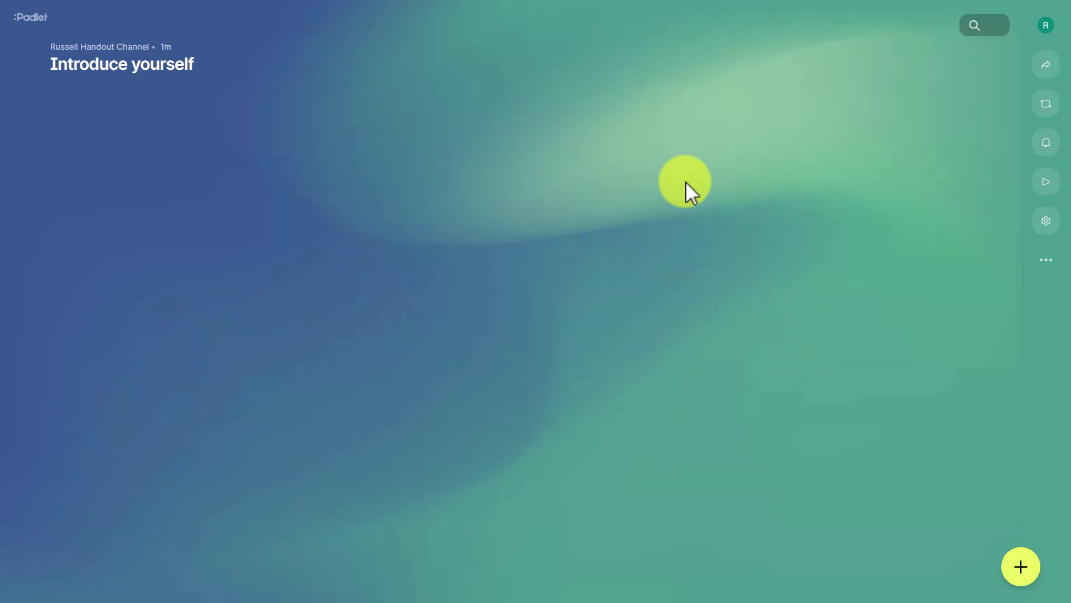
click(1026, 569)
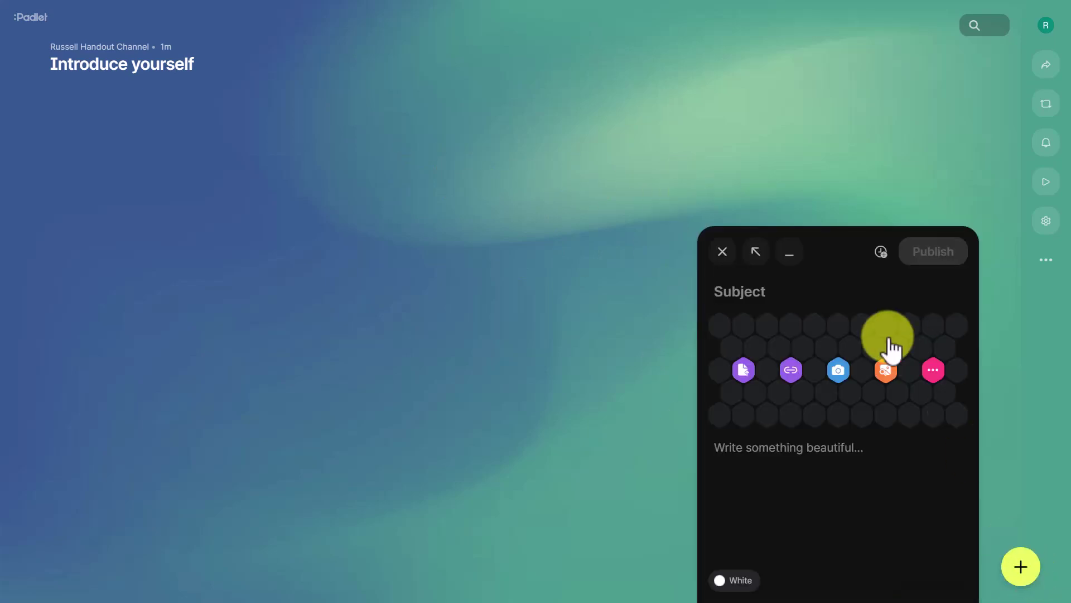
text(Russell)
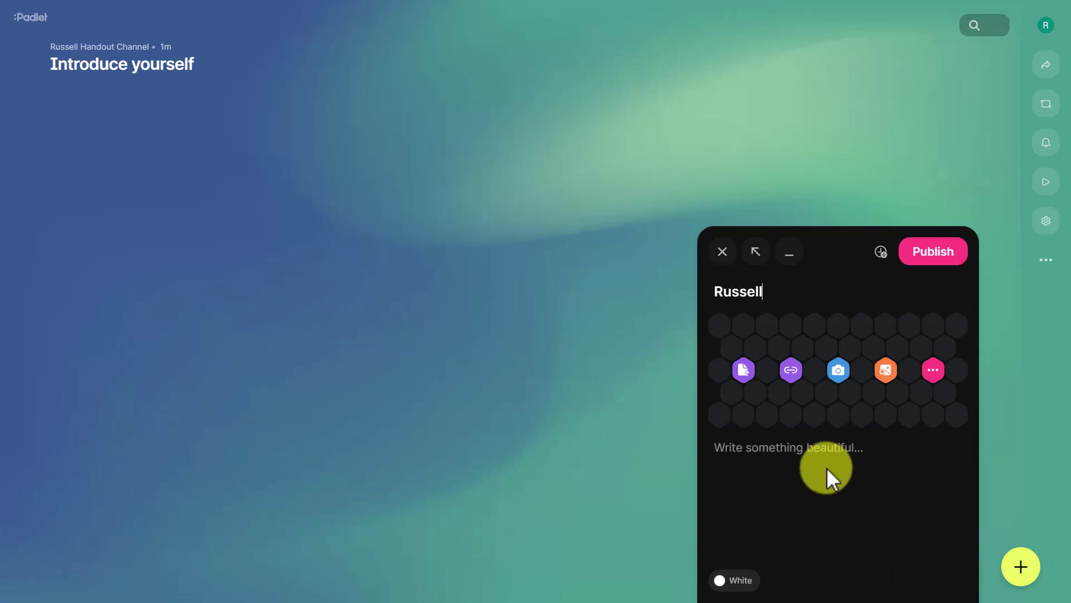
click(748, 447)
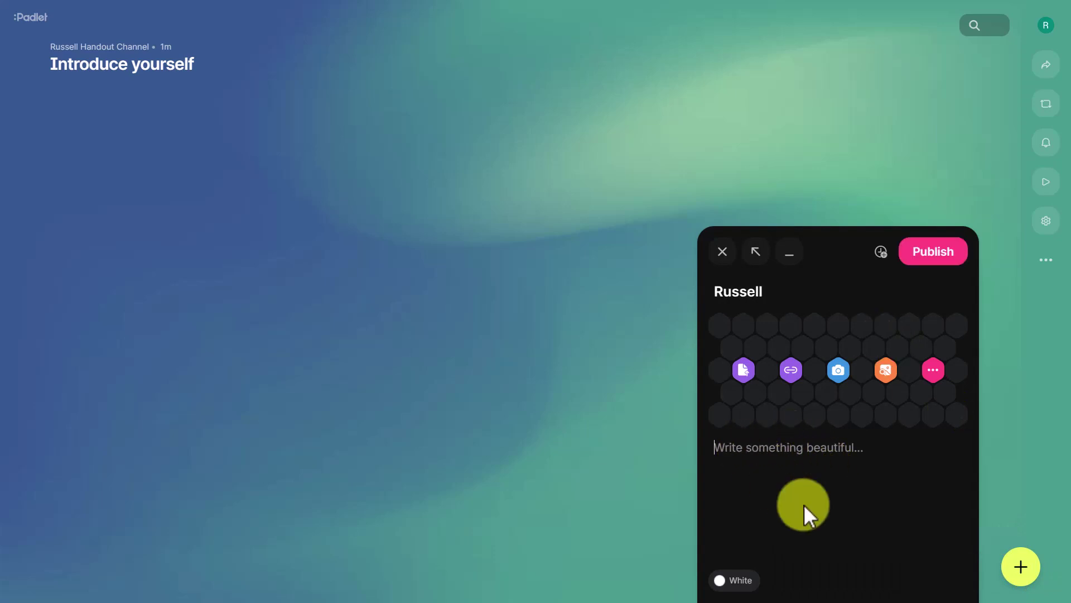
click(933, 371)
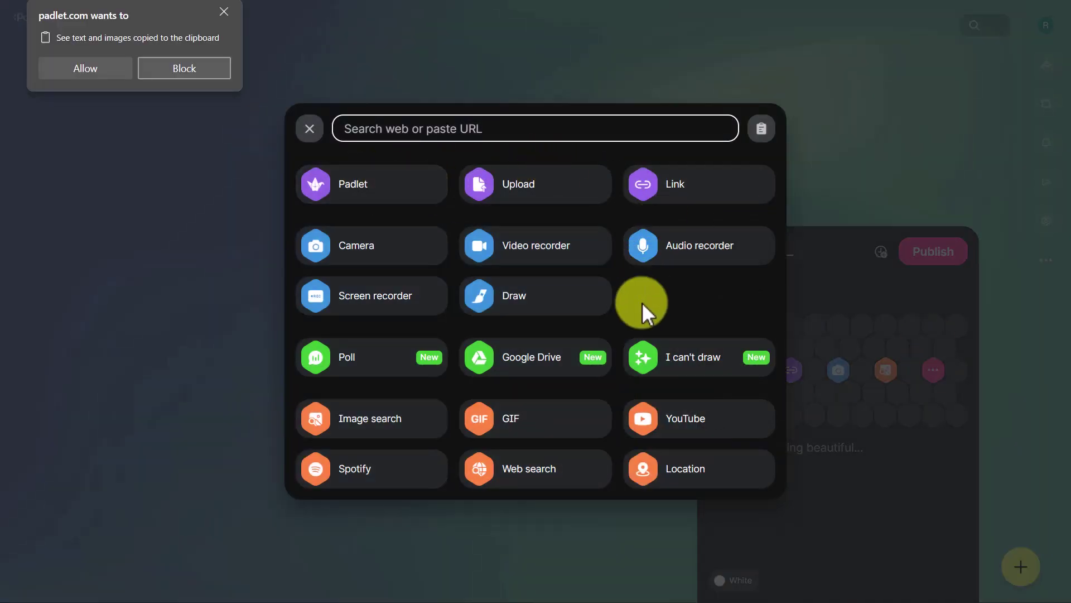
click(858, 130)
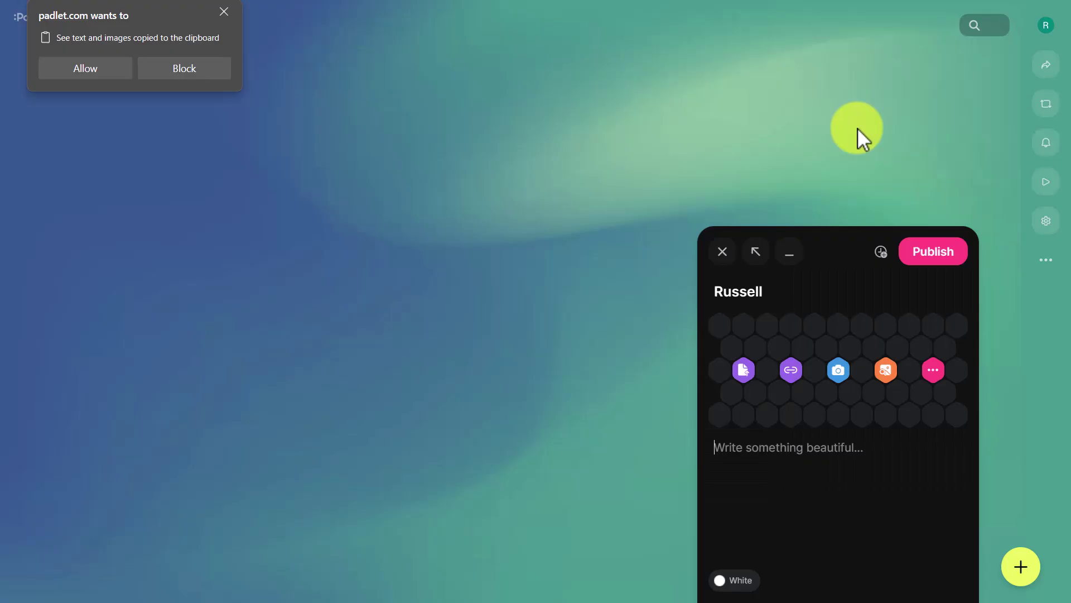
click(722, 253)
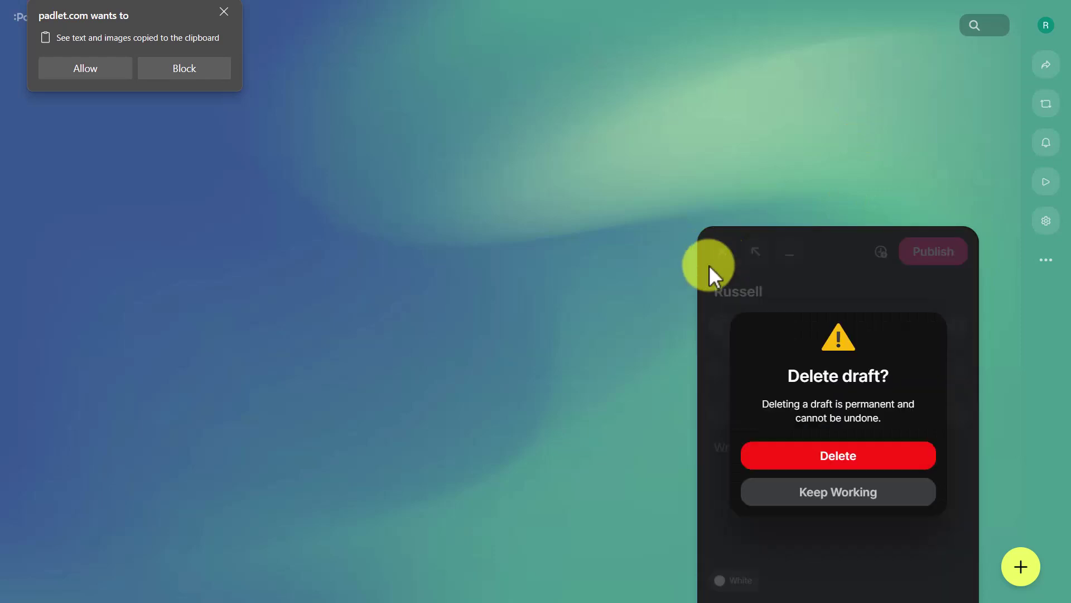
click(810, 457)
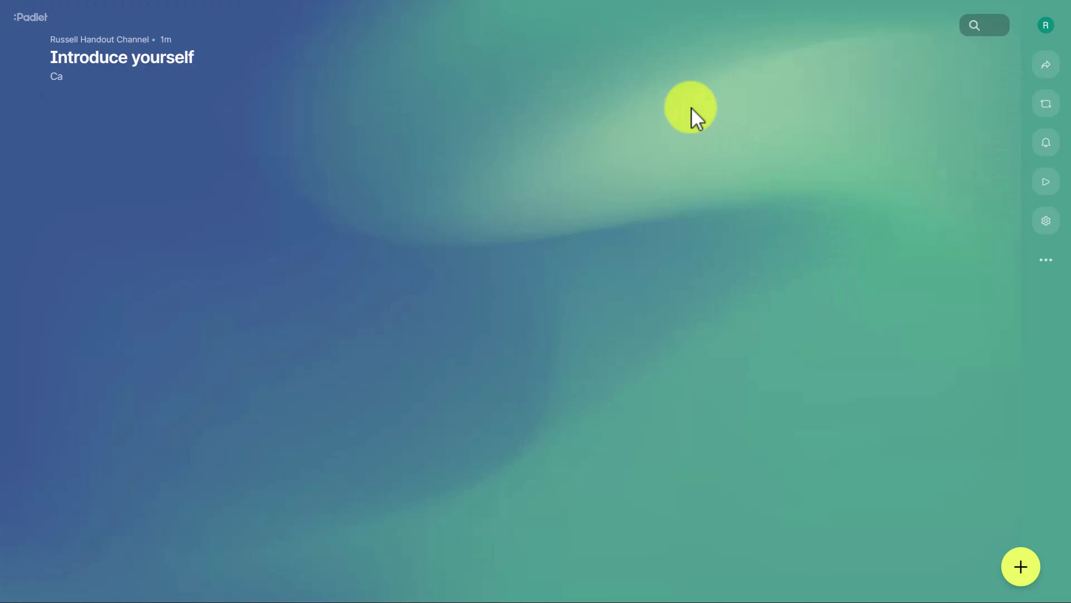
Step: Set the board's description to "Can you introduce yourself to the group and talk about your teaching career. For this example can you use audio."
click(1046, 220)
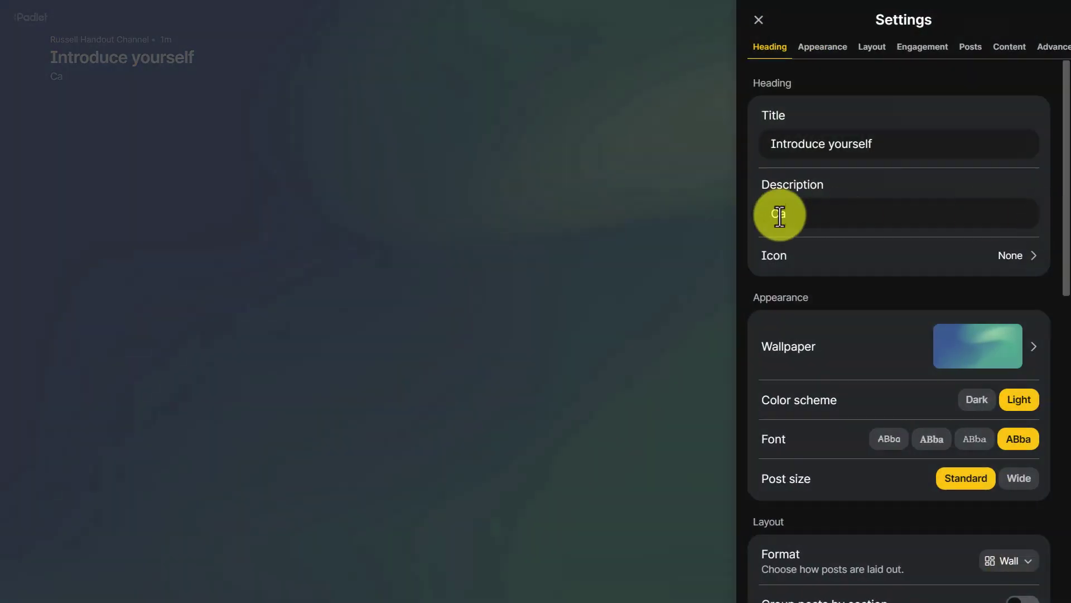
click(796, 218)
click(810, 149)
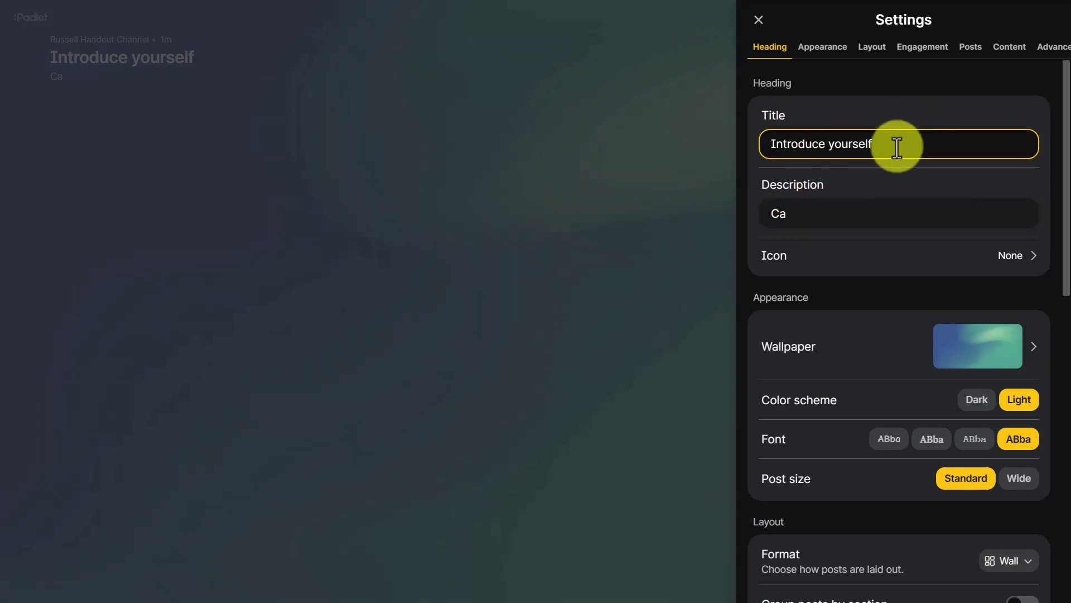
click(811, 219)
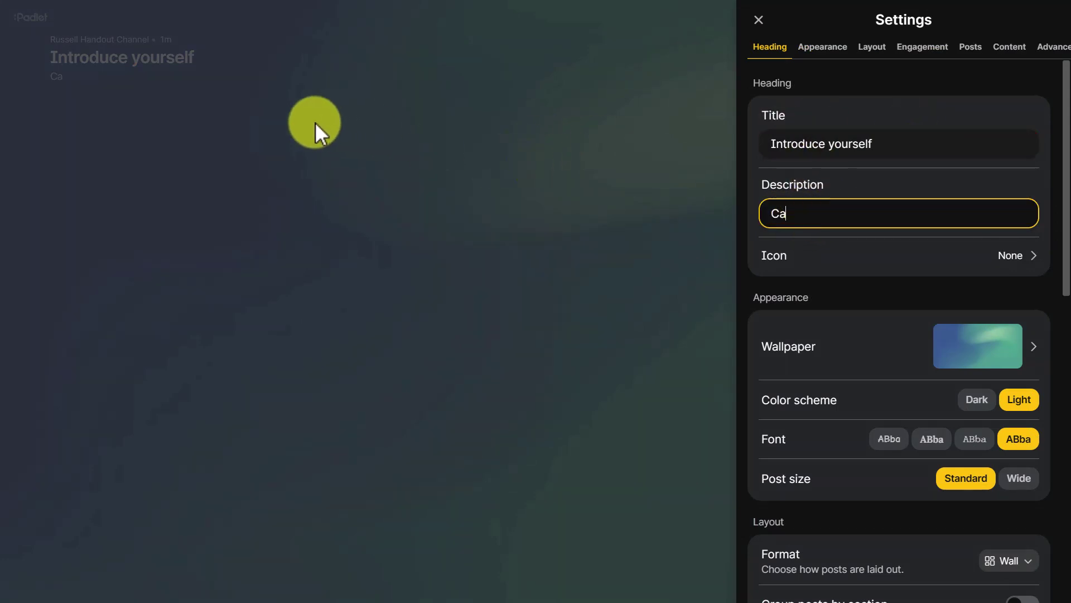
text(n you introduce yourself to the group and talk about your teaching career. For this example can you use audio.)
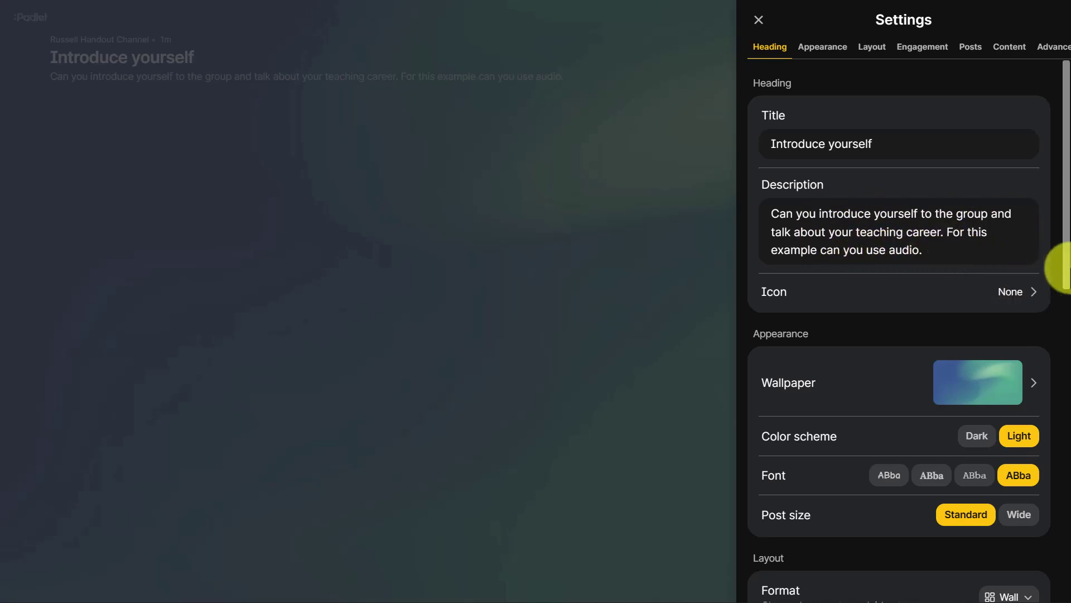
Step: Review the board's layout, engagement, post and content settings, keeping the Wall format, and close the settings
drag(1066, 263, 1066, 406)
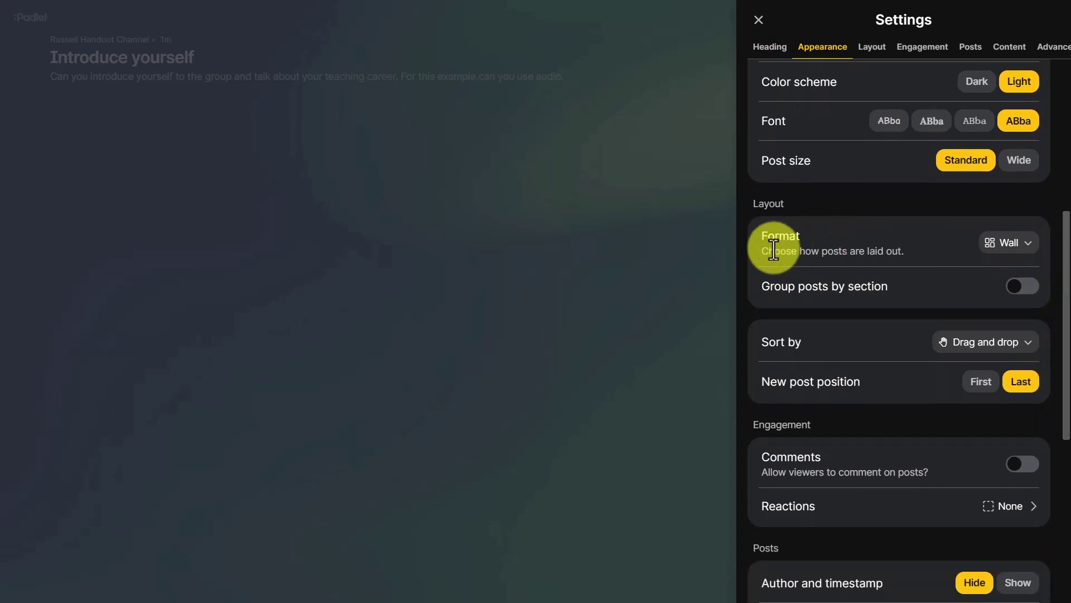
click(1029, 245)
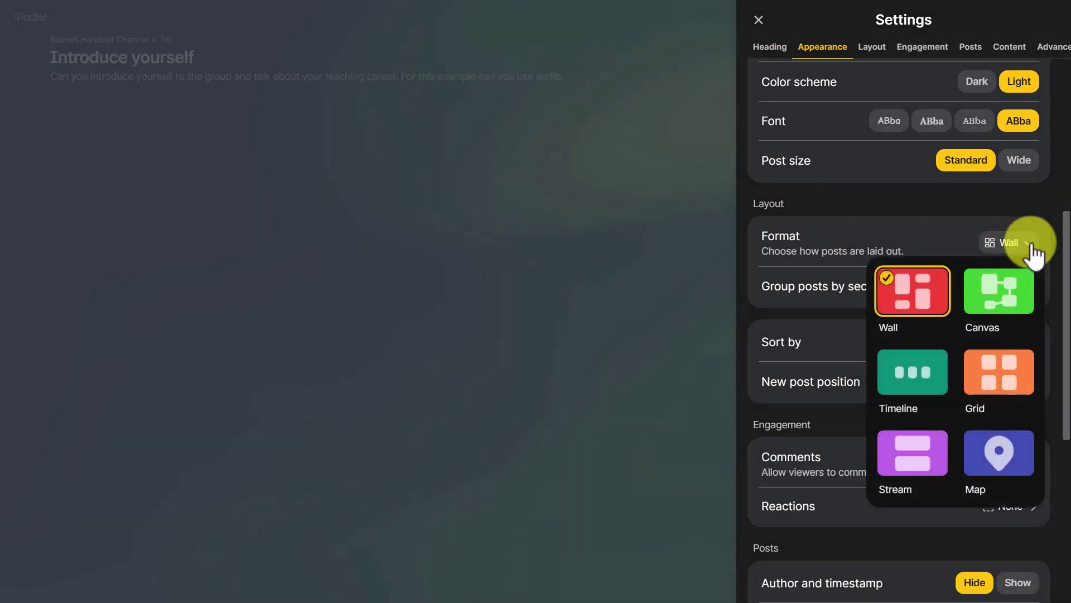
click(913, 302)
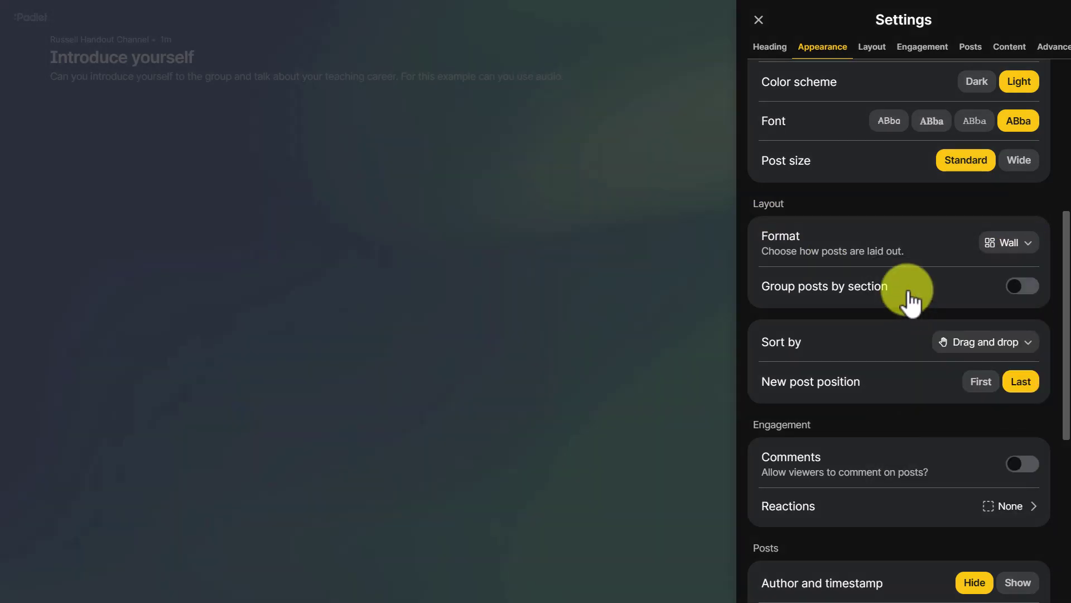
drag(1065, 394, 1066, 472)
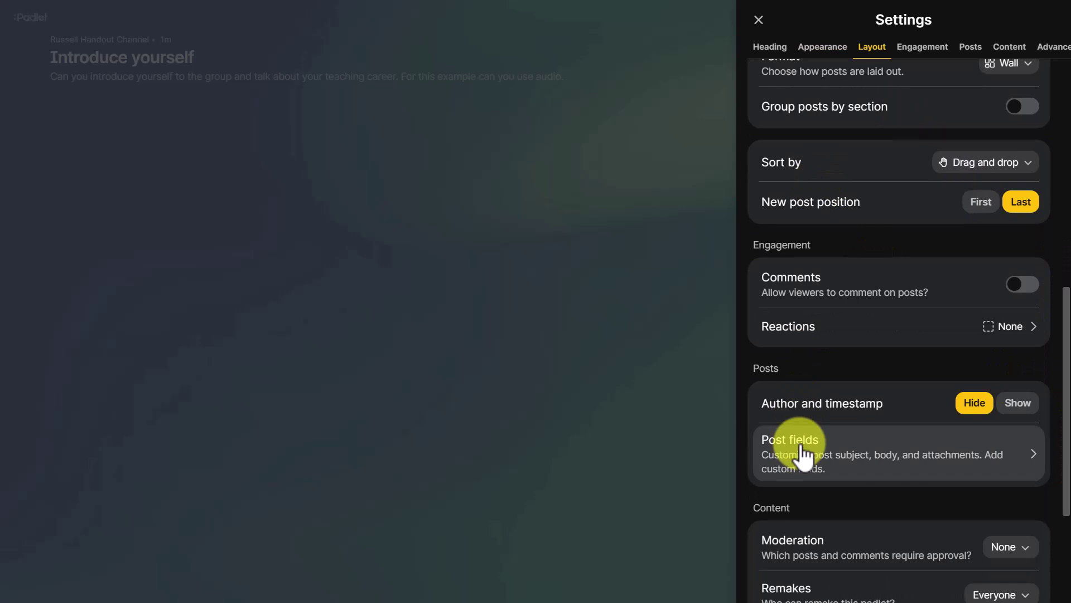
scroll(1056, 451, down, 3)
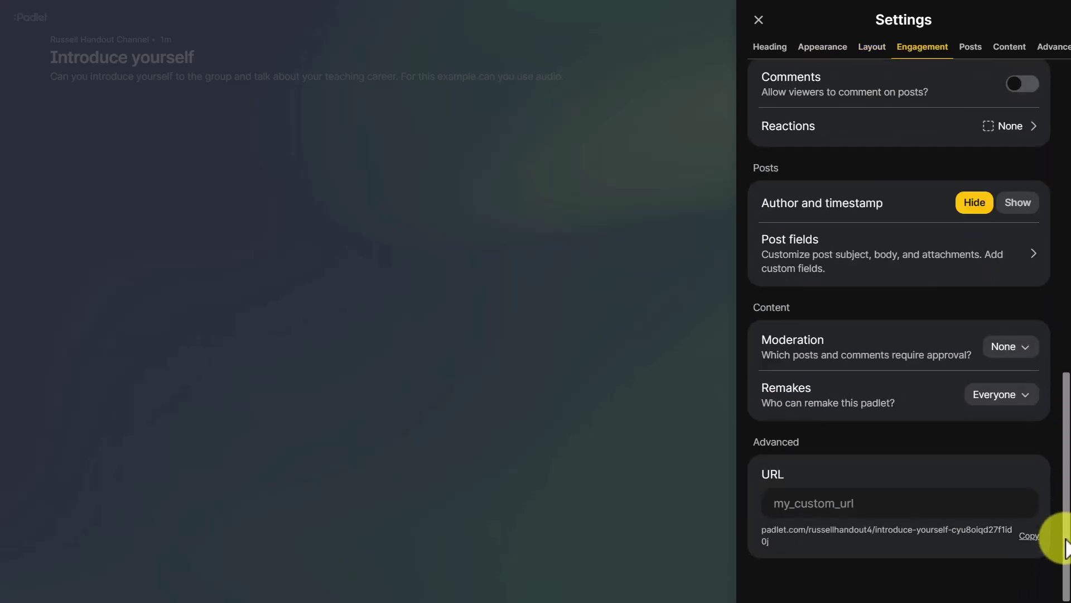
click(574, 283)
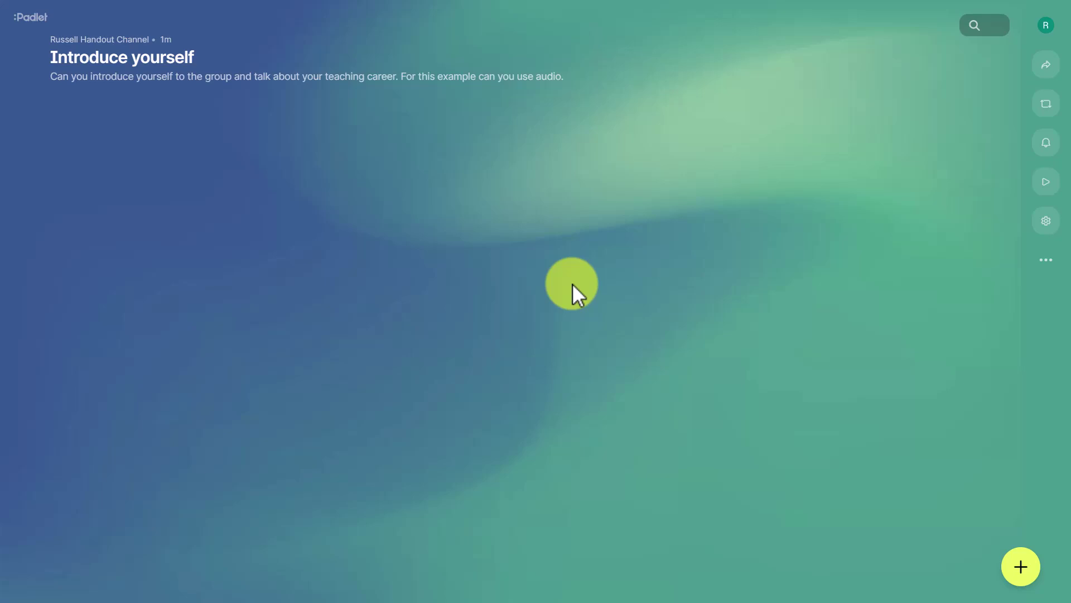
Step: Open the board's sharing options and copy its link to the clipboard
click(1046, 66)
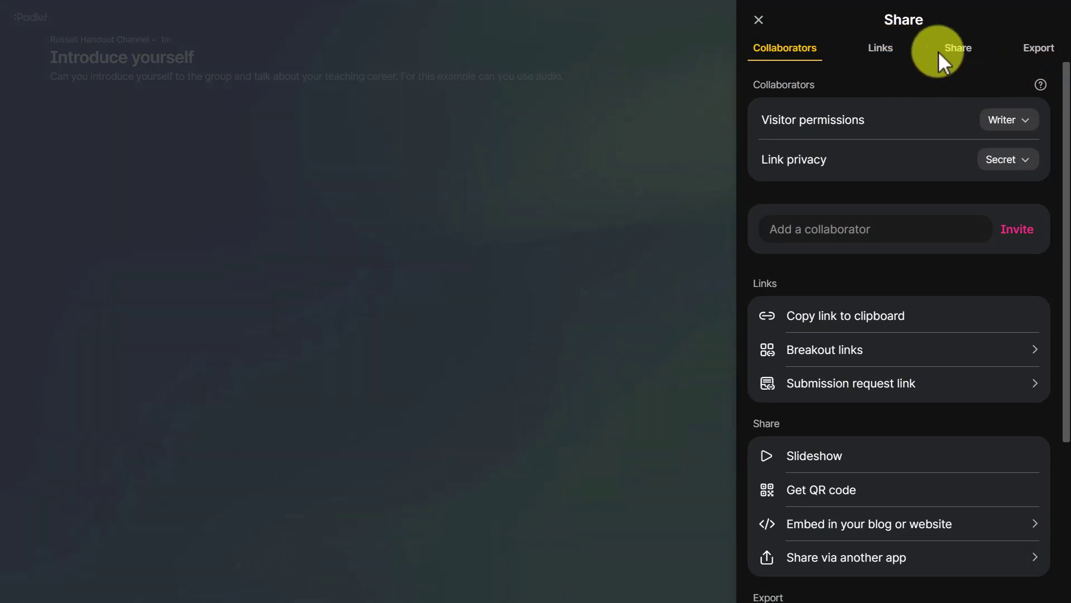
click(955, 51)
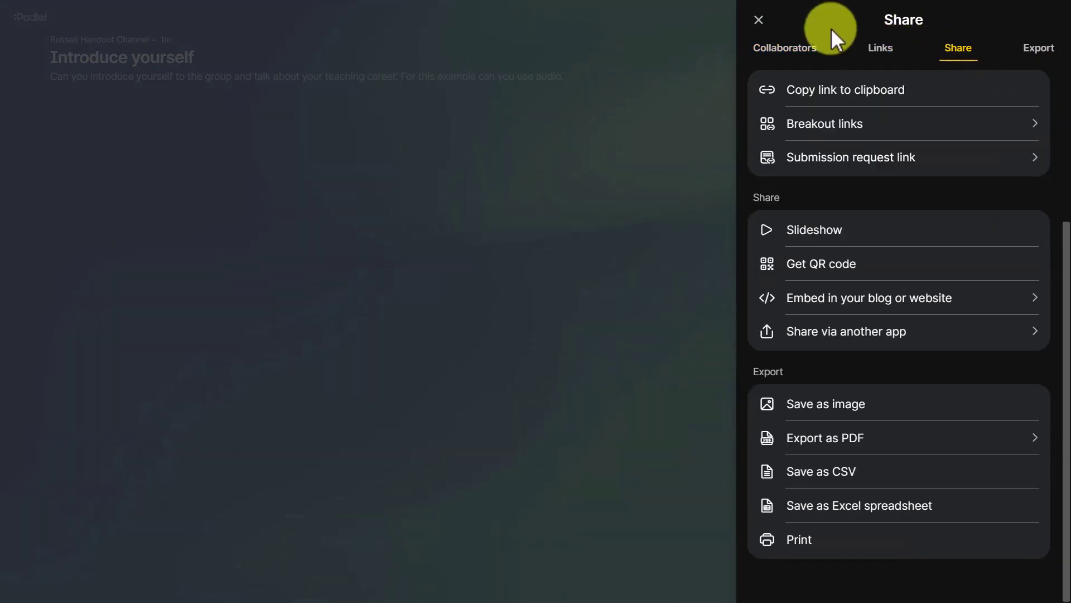
click(881, 96)
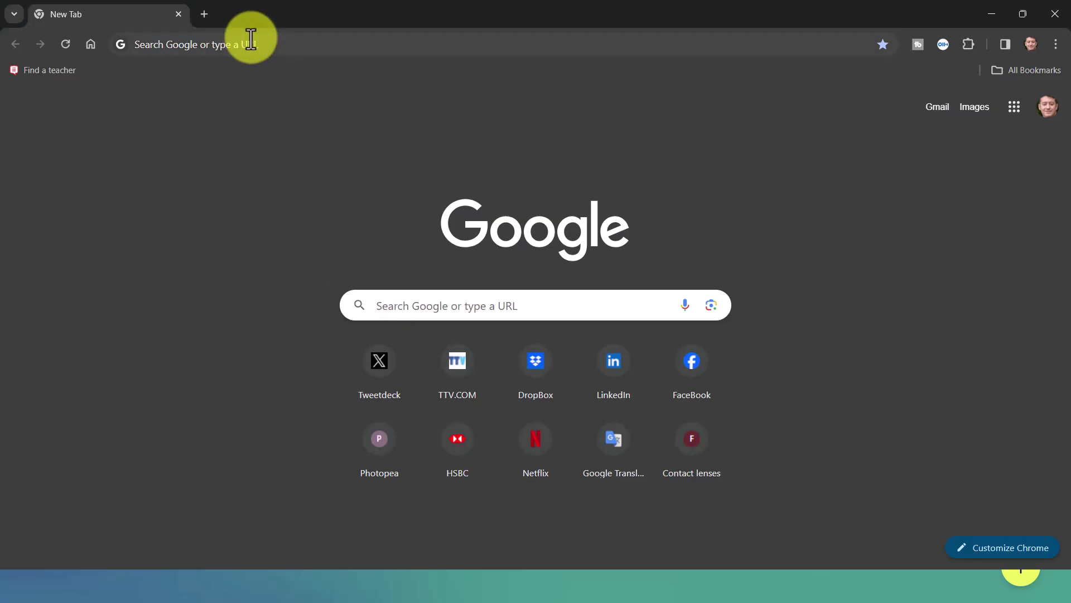
Step: Switch to a new Chrome window and open the copied board link there as a visitor
click(253, 40)
key(ctrl+v)
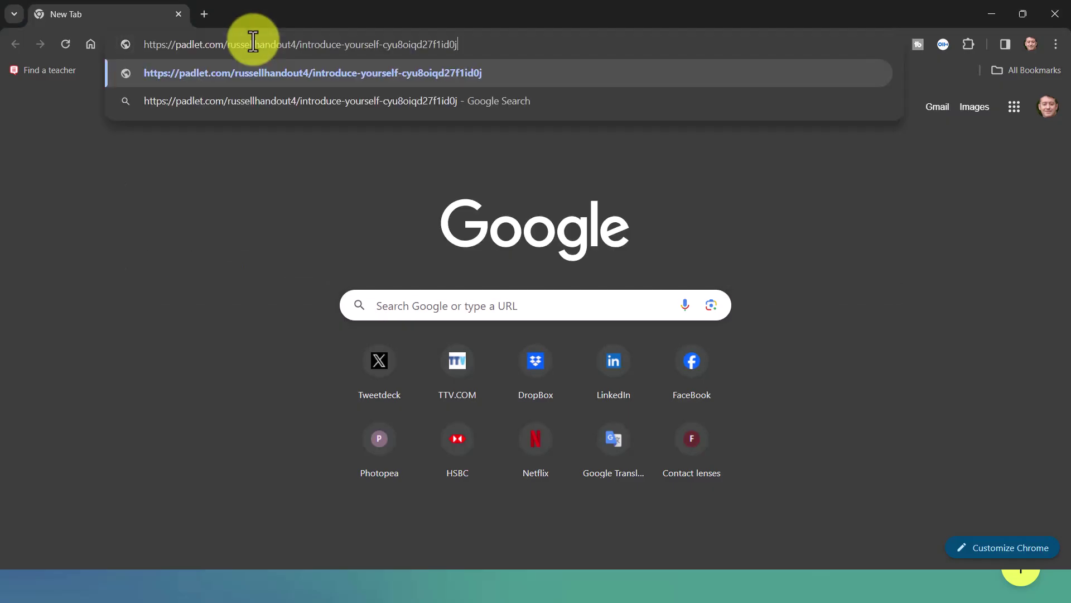
key(Return)
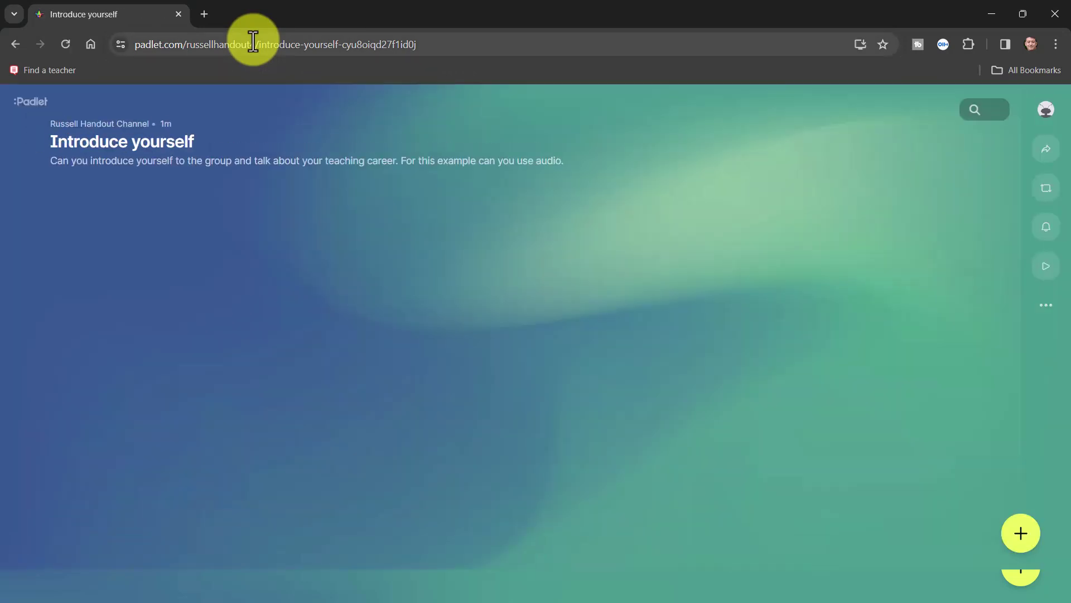
Step: Start a new post on the board and record about 12 seconds of audio for it, pausing the recording at the end
click(1025, 536)
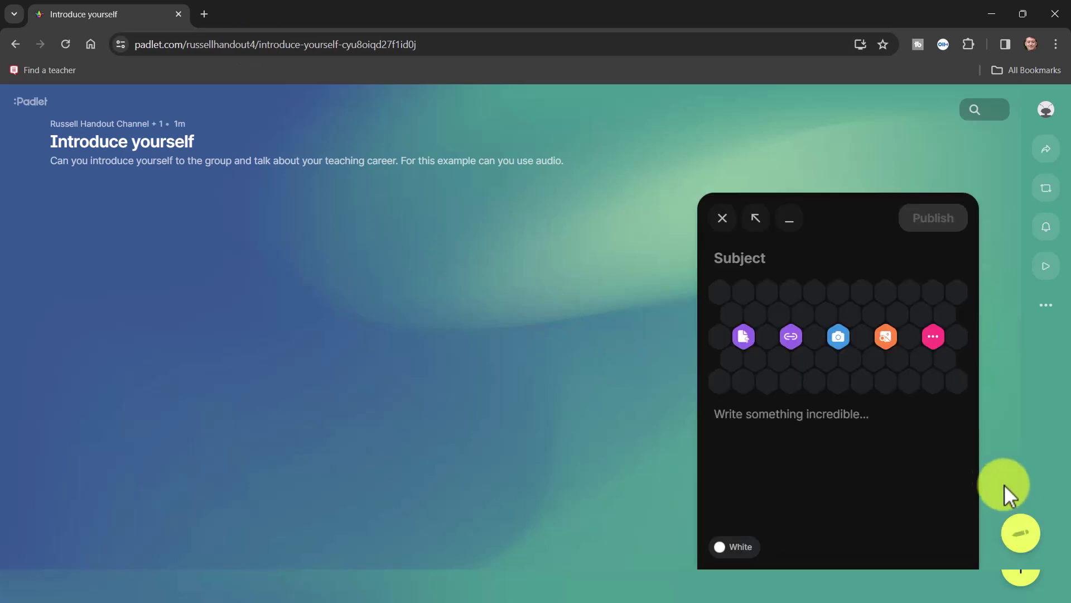
click(932, 337)
click(932, 338)
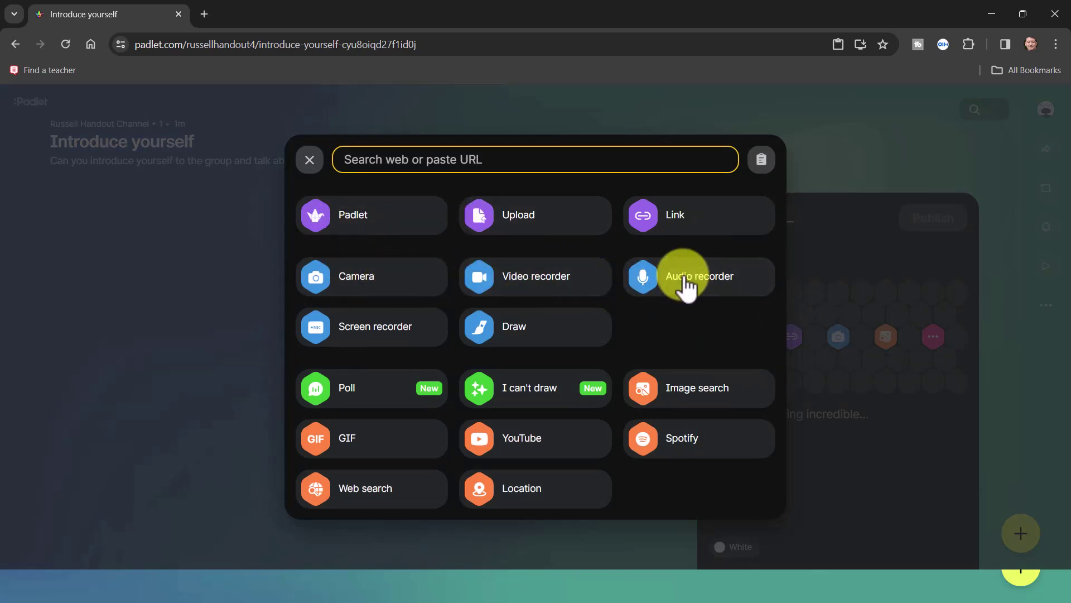
click(687, 288)
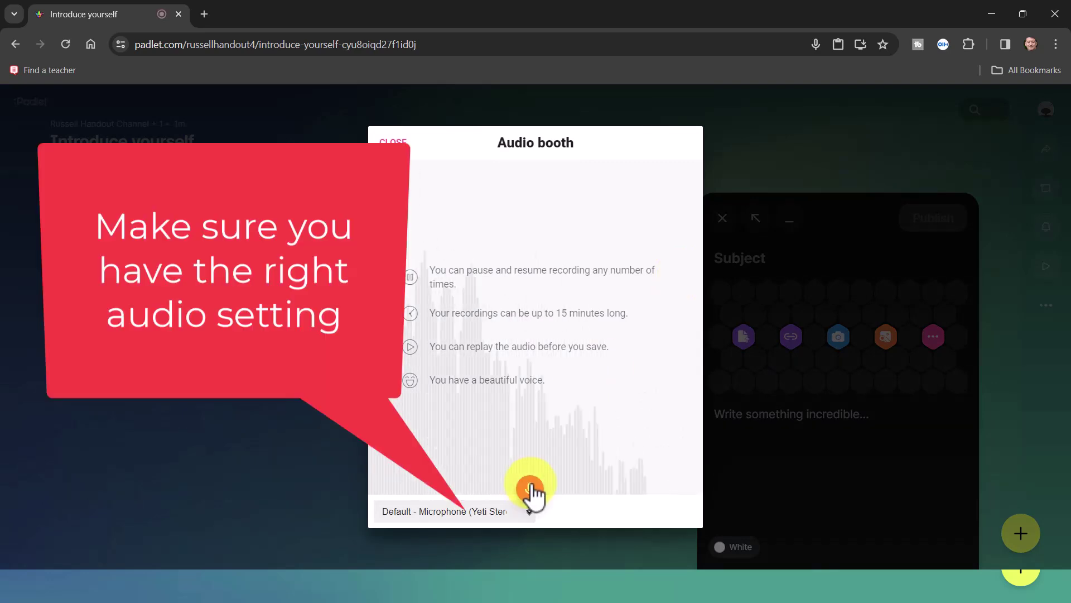
click(530, 491)
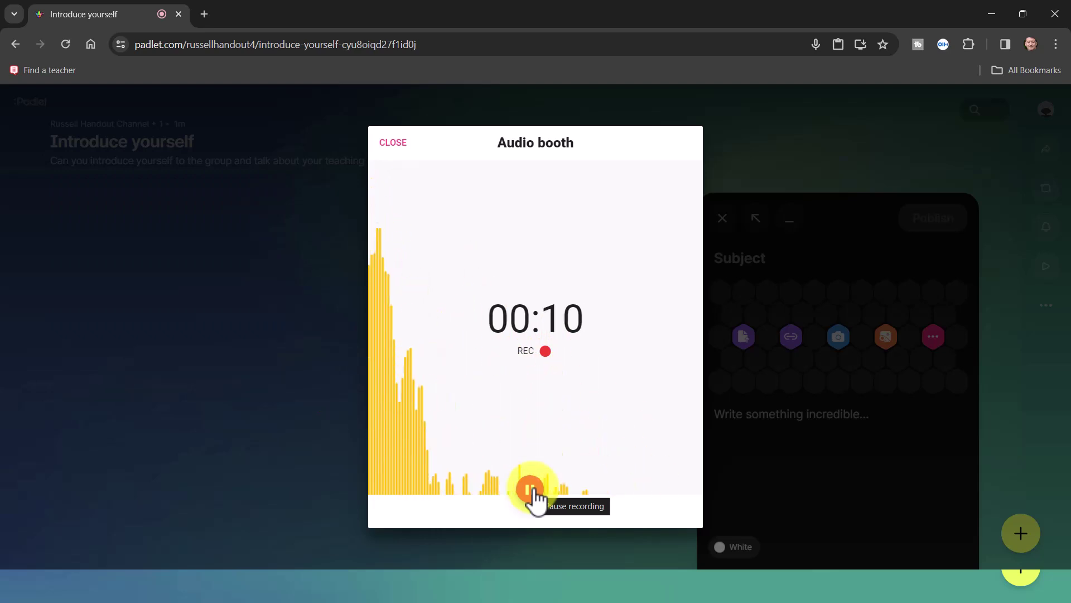
click(530, 490)
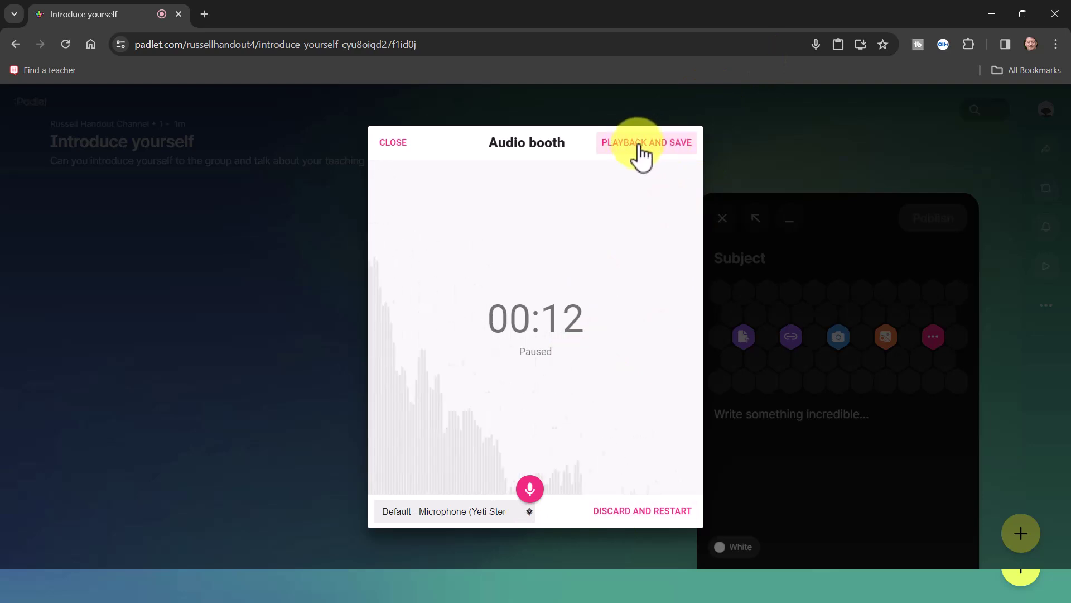
Step: Play back the recording, title it with the speaker's first name, and save it to the post
click(640, 146)
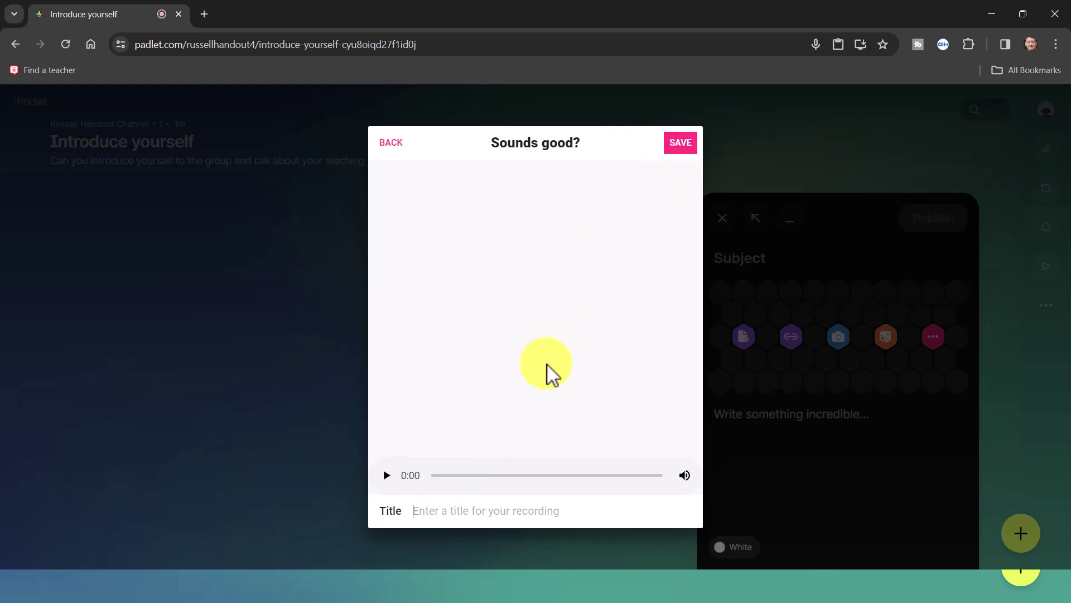
click(386, 476)
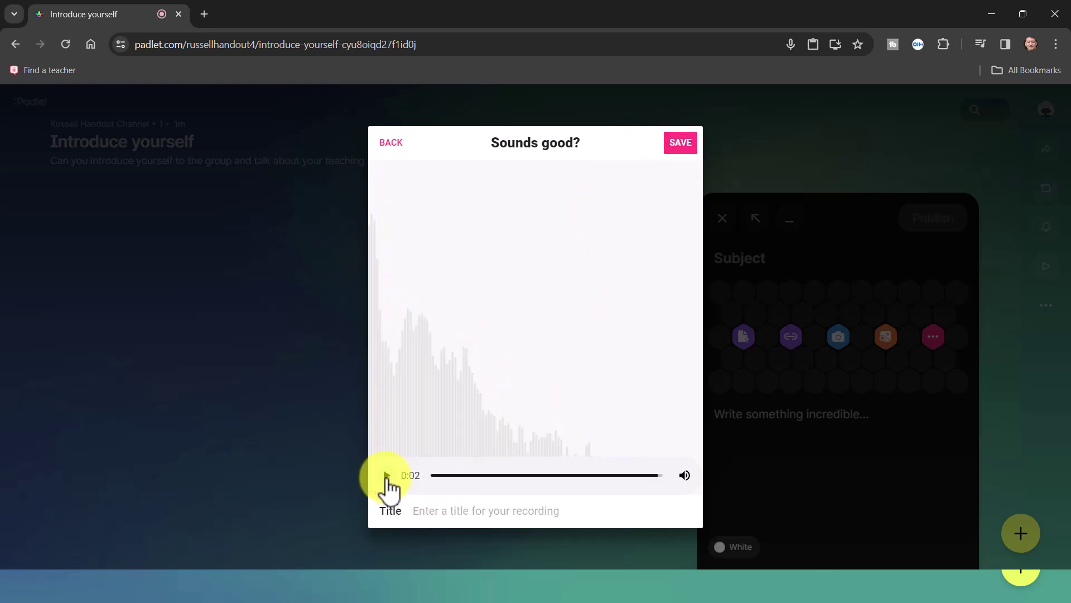
text(Russell)
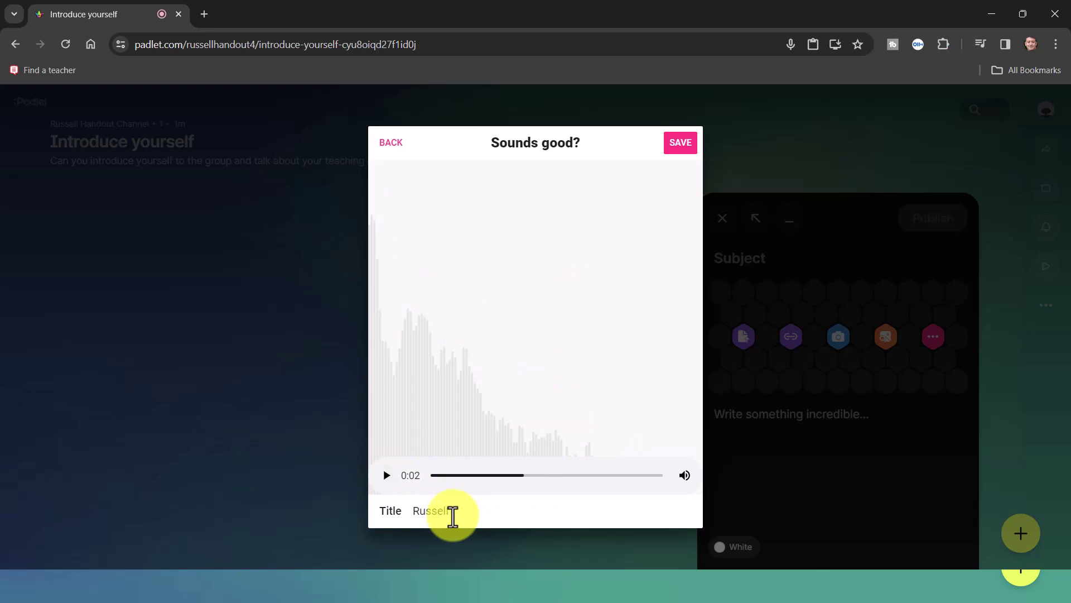
click(682, 143)
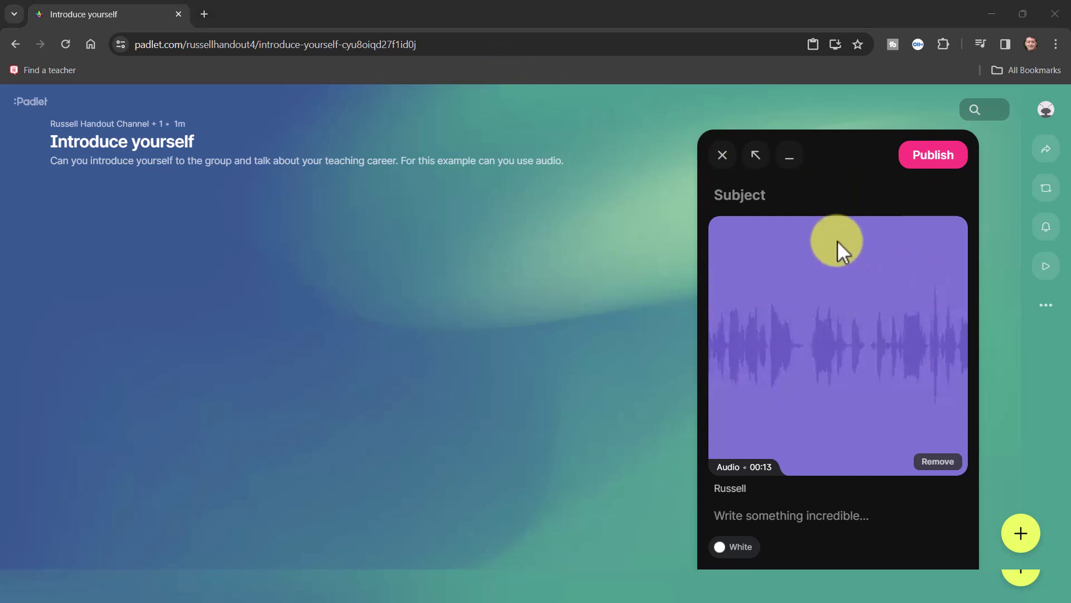
Step: Set the post's subject to the speaker's first name followed by "says hello" and publish it
click(779, 198)
text(Russell says hello)
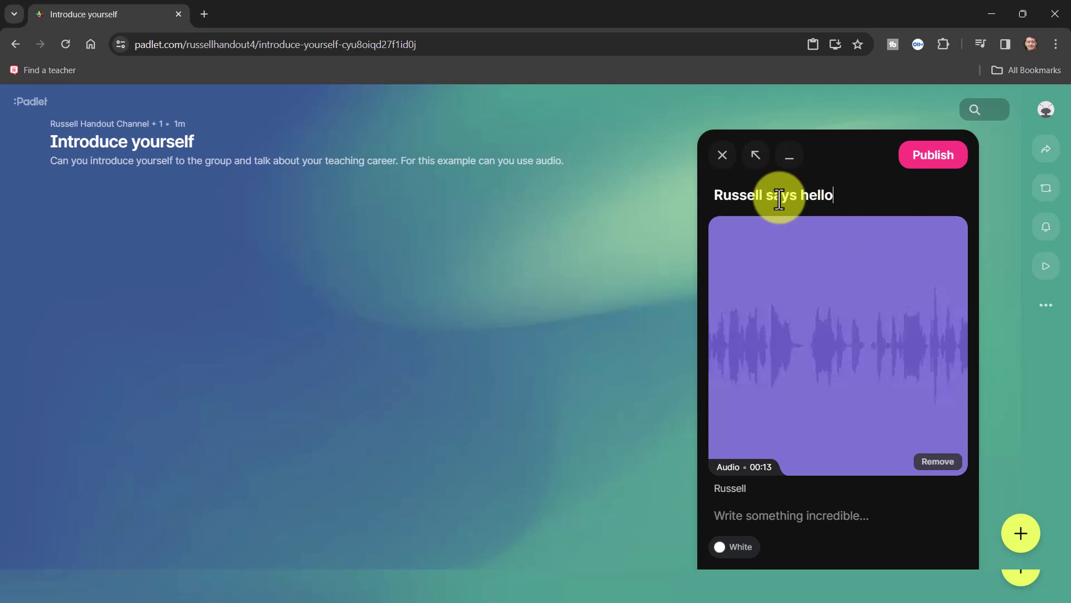
click(938, 163)
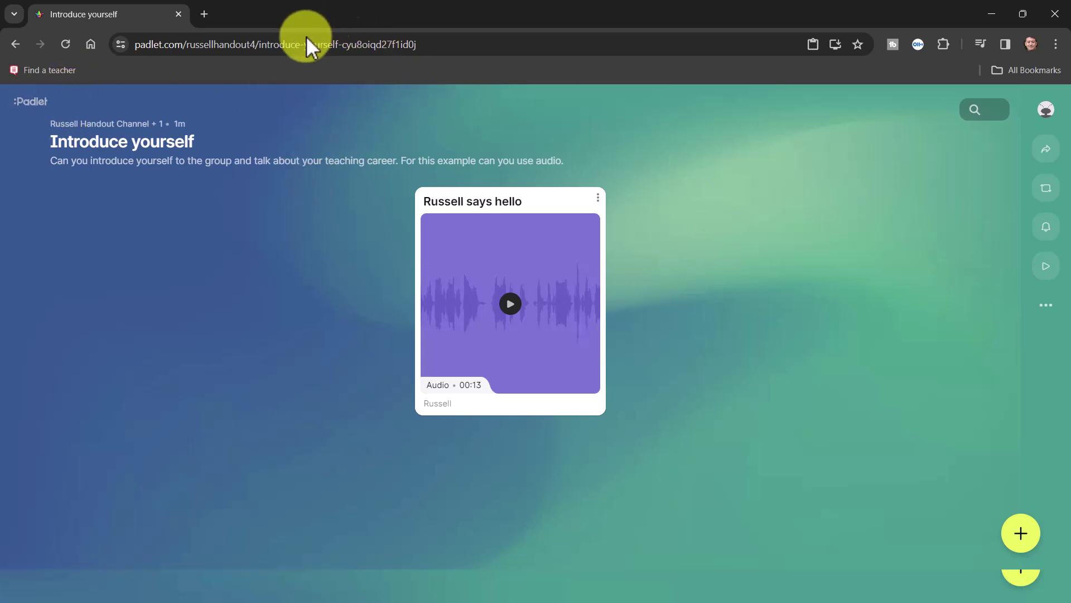
Step: Return to the owner's view of the board, play part of the published audio post, and close its player
key(F11)
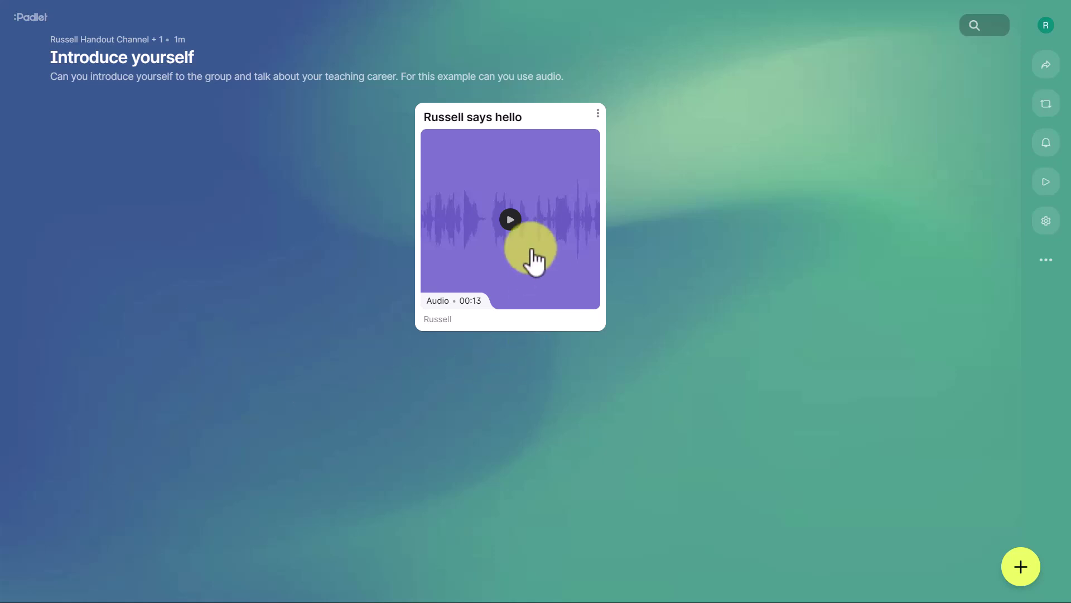
click(510, 221)
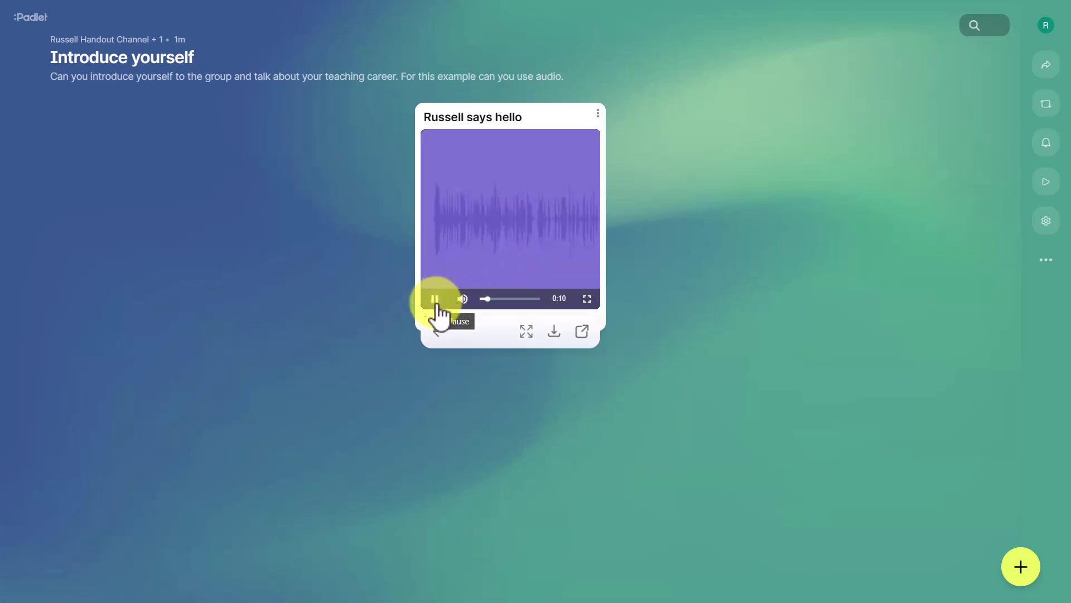
click(435, 301)
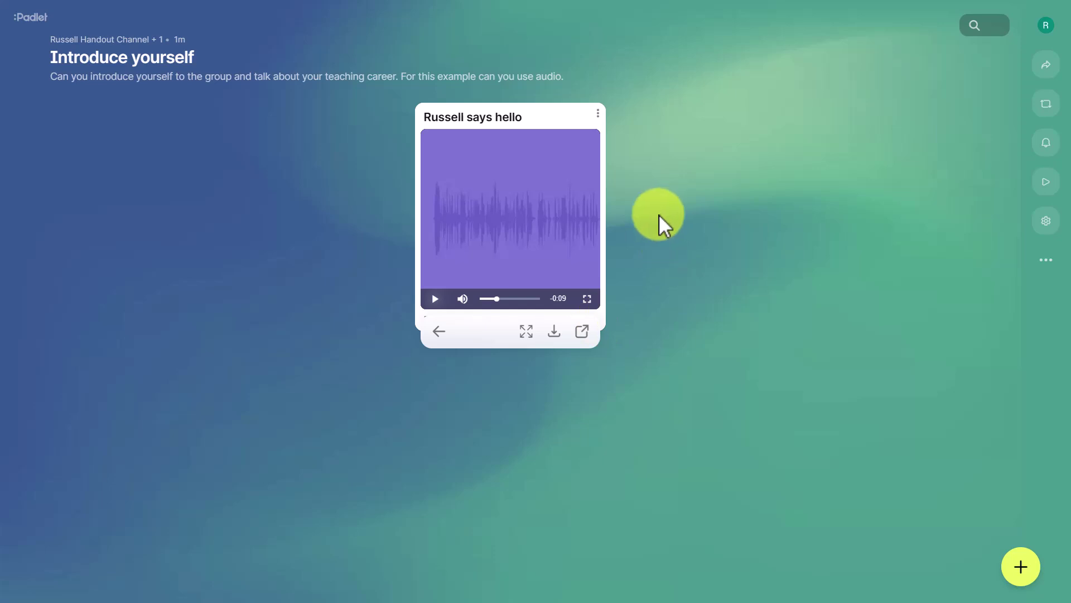
click(439, 332)
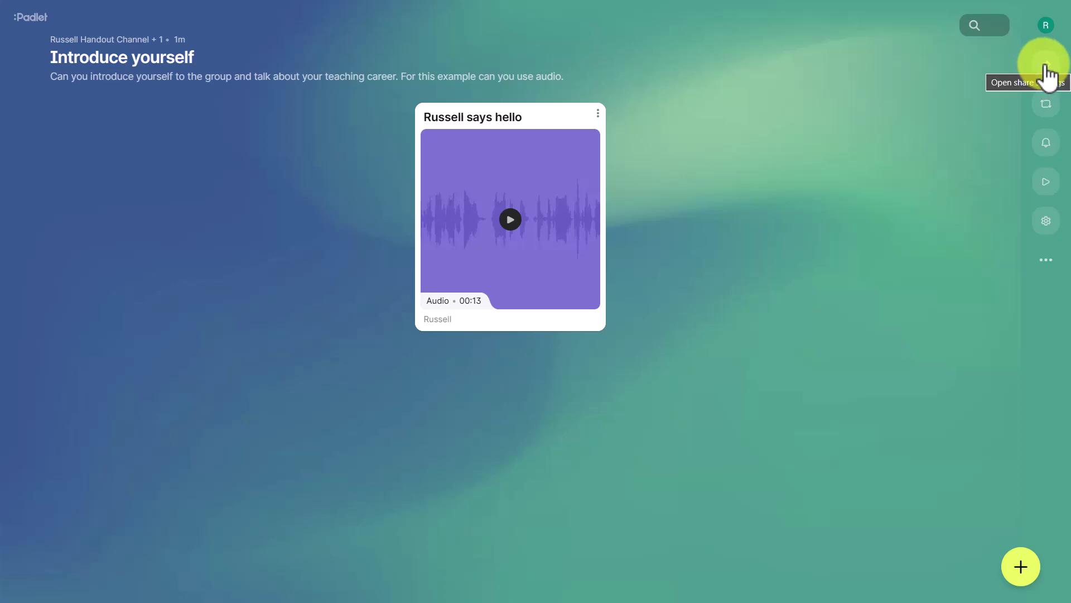
Step: Turn on comments for posts in the board's engagement settings and close the settings
click(1047, 226)
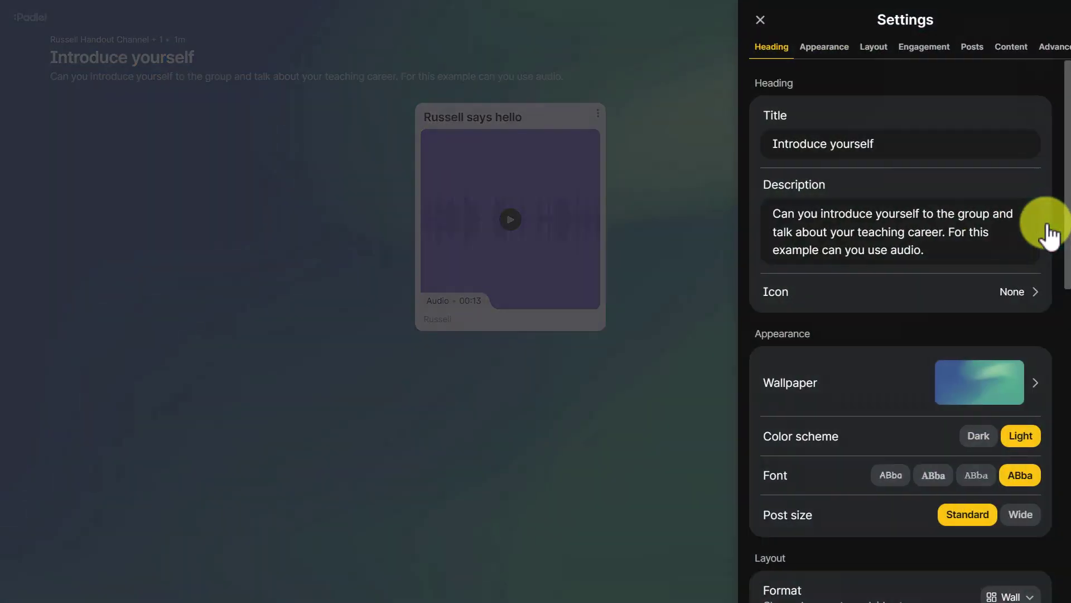
drag(1065, 267, 1066, 446)
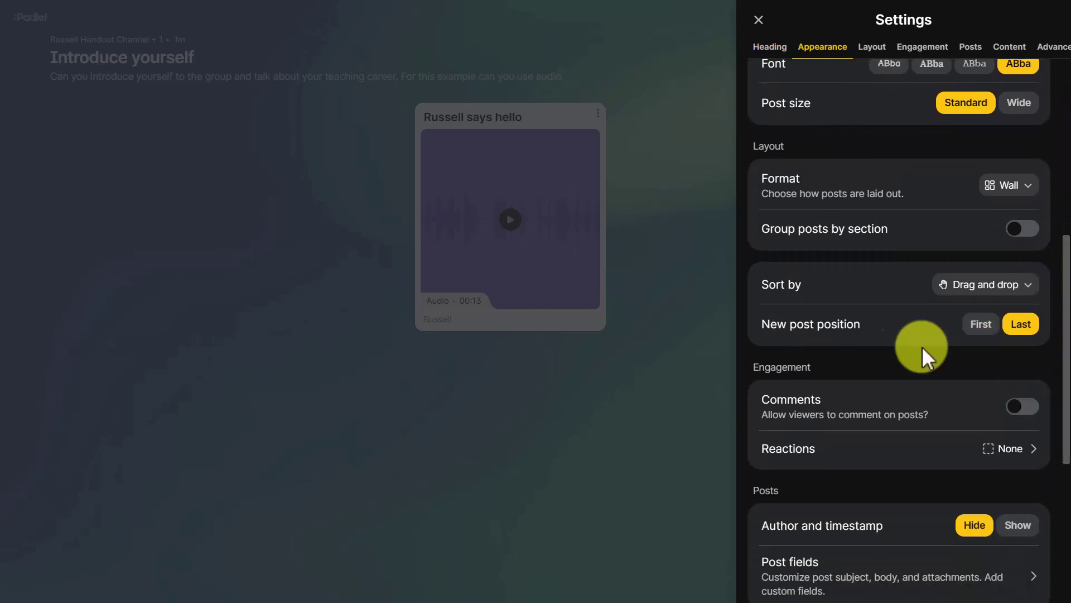
click(1023, 405)
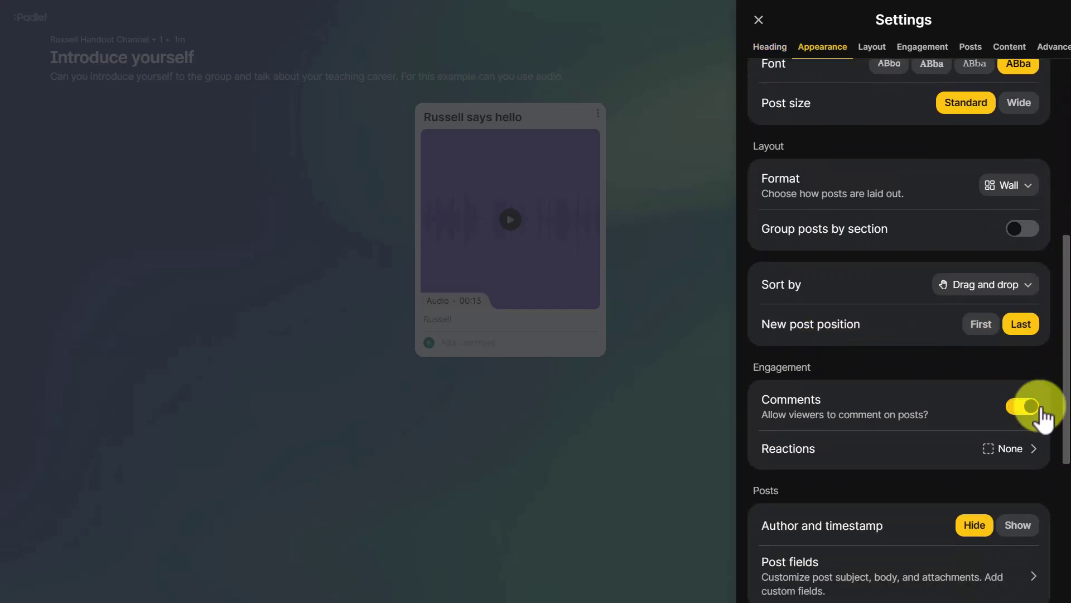
click(631, 434)
Step: Write a "Nice to meet" comment with the speaker's first name under the audio post
click(520, 346)
text(Nice to meet Russell)
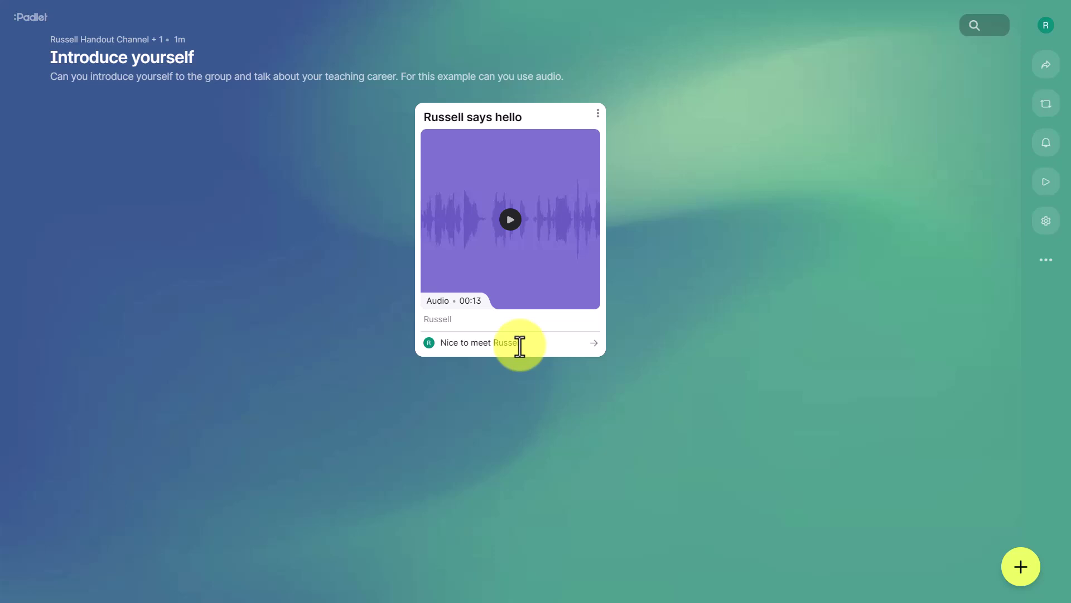
key(Return)
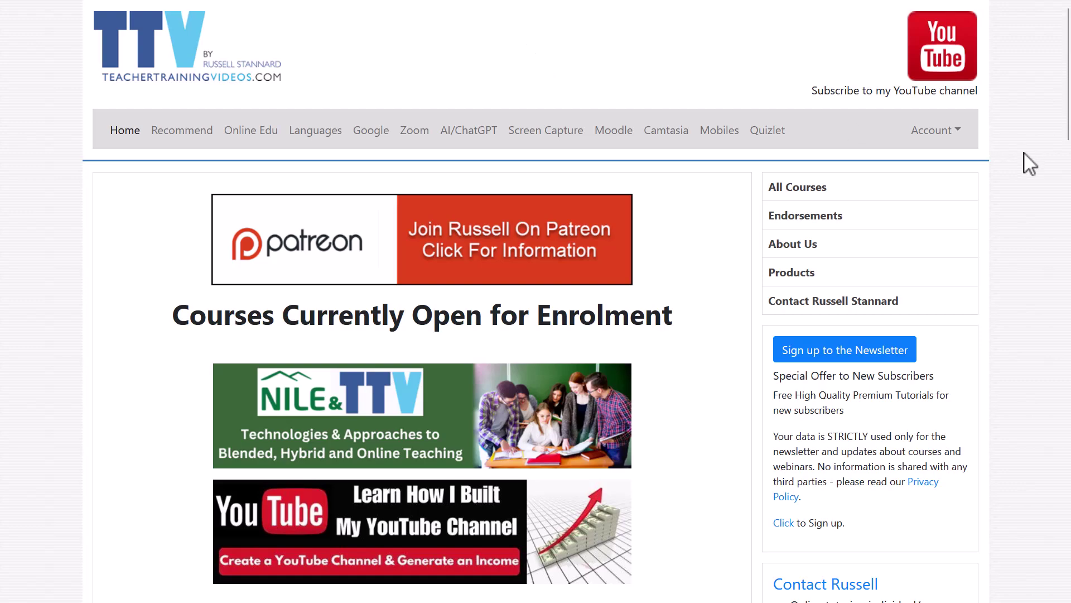
scroll(1020, 170, down, 8)
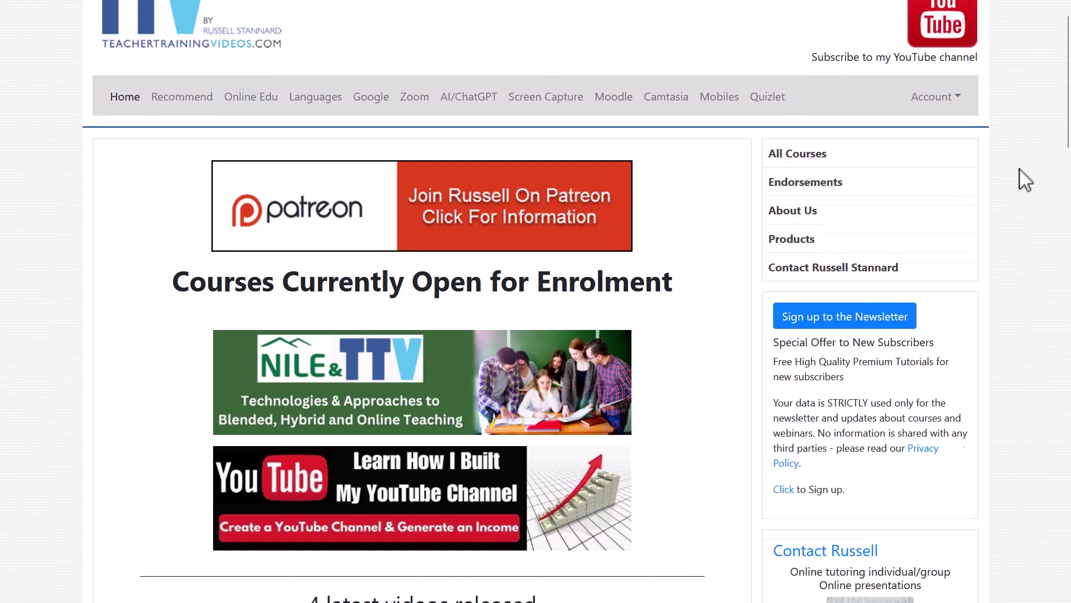
scroll(1026, 180, down, 3)
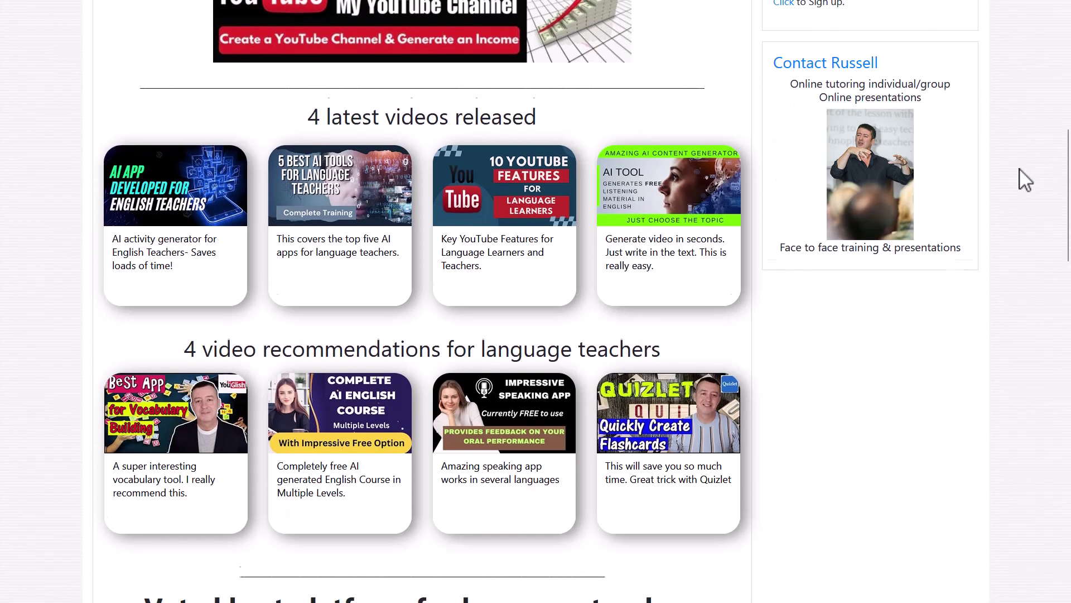
scroll(1025, 180, down, 3)
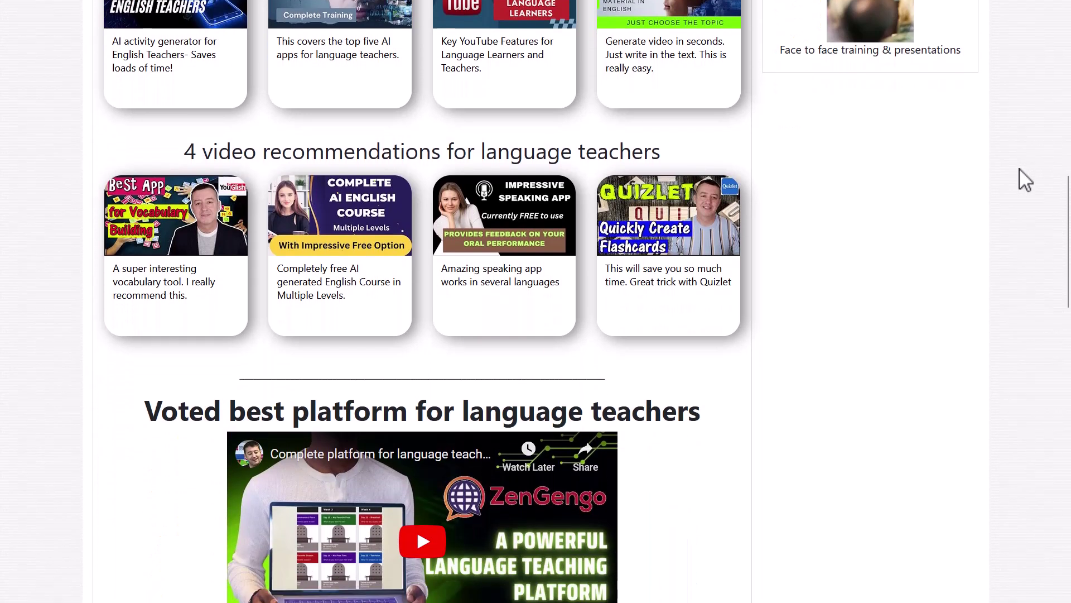
scroll(1026, 180, up, 15)
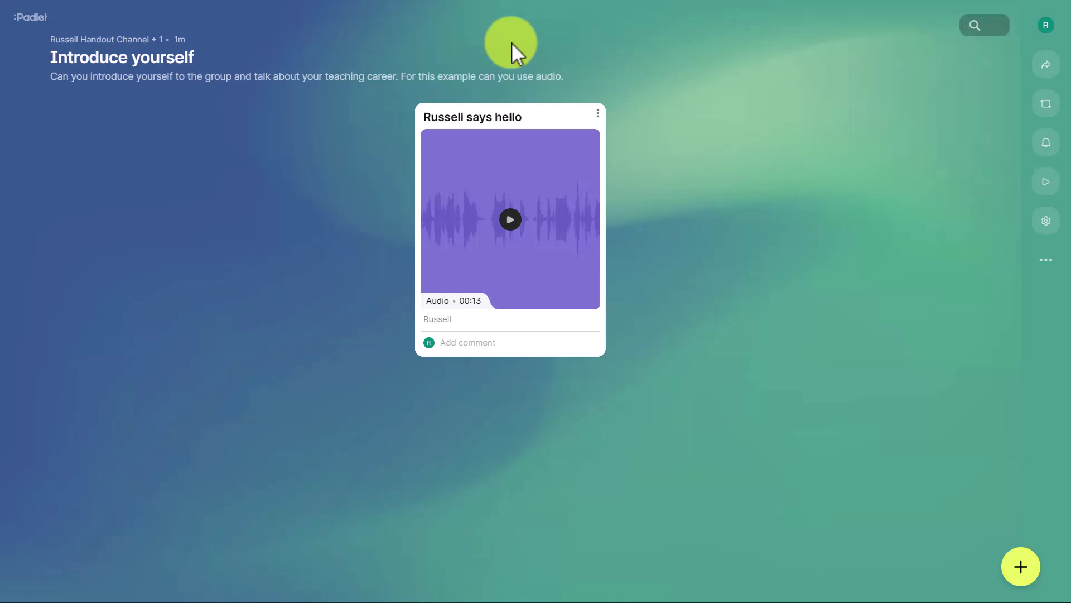
Step: Go to the dashboard and archive the "Introduce yourself" padlet
click(27, 25)
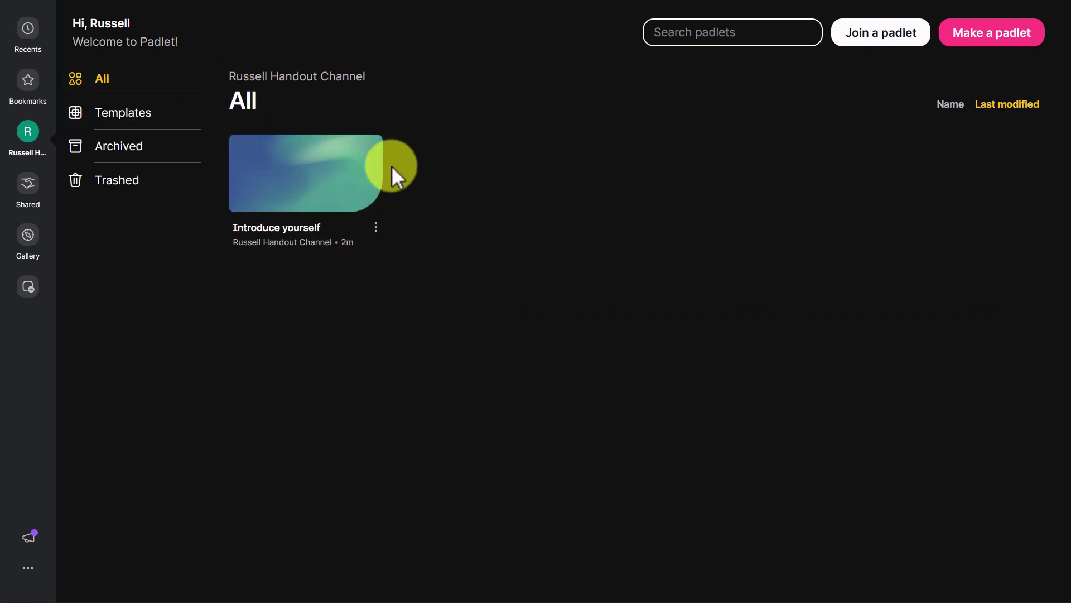
click(377, 227)
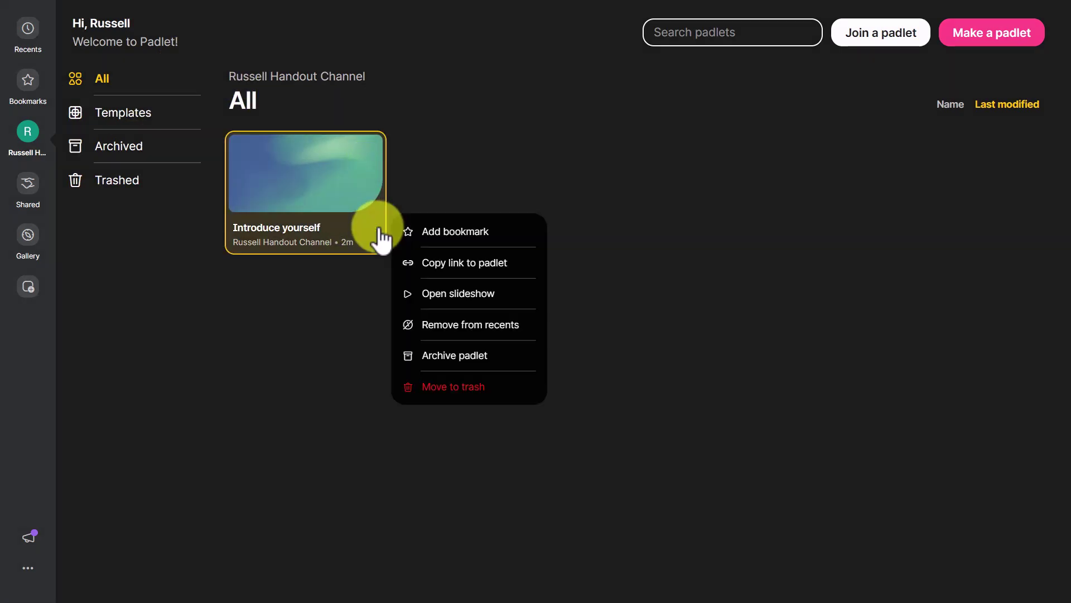
click(483, 357)
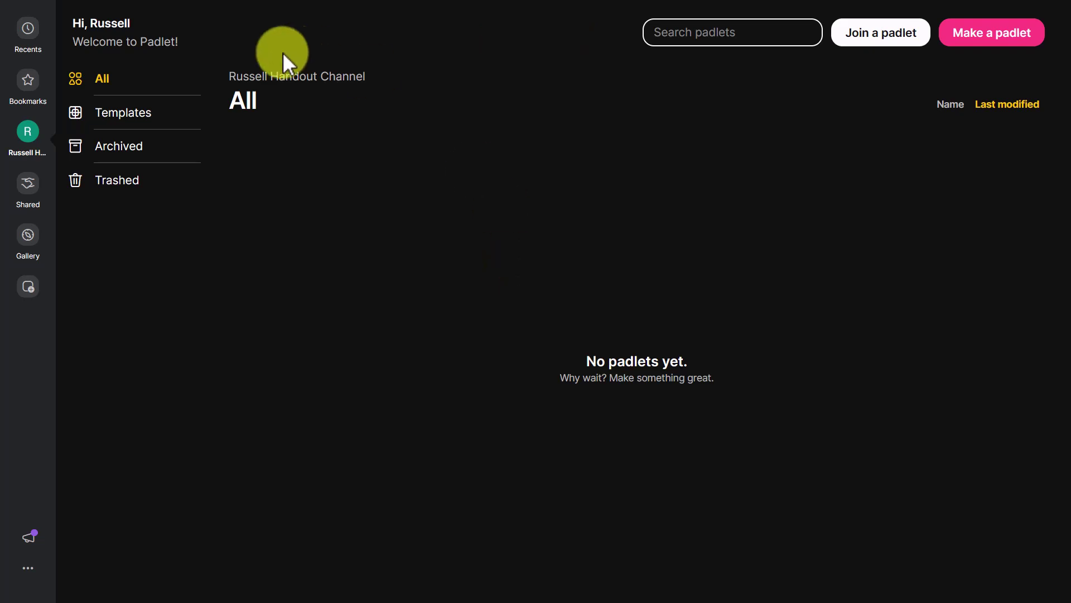
Step: Open the archived padlets and unarchive "Introduce yourself"
click(115, 152)
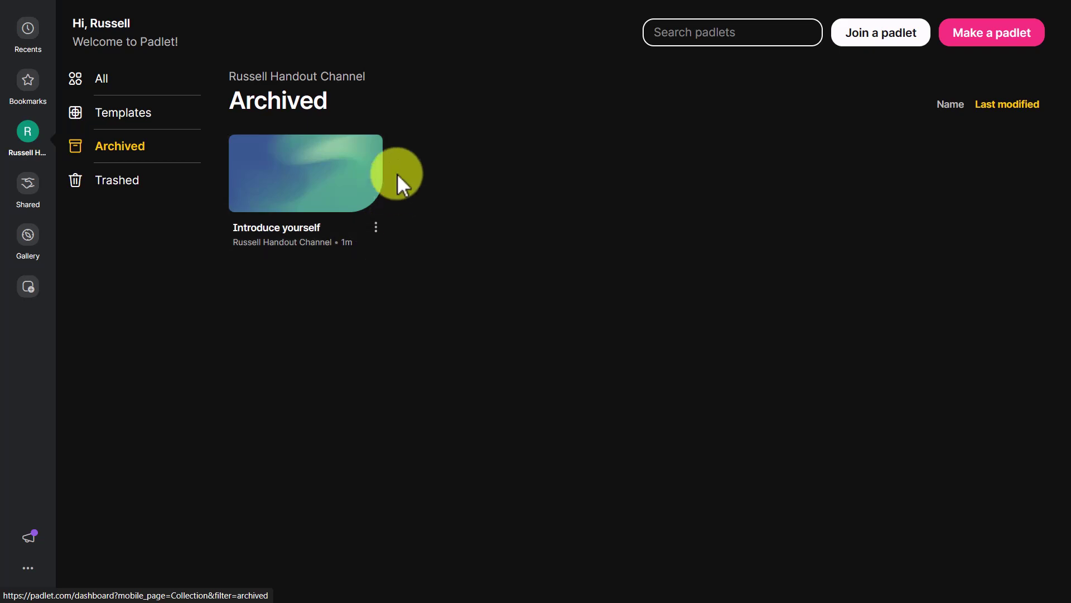
click(375, 229)
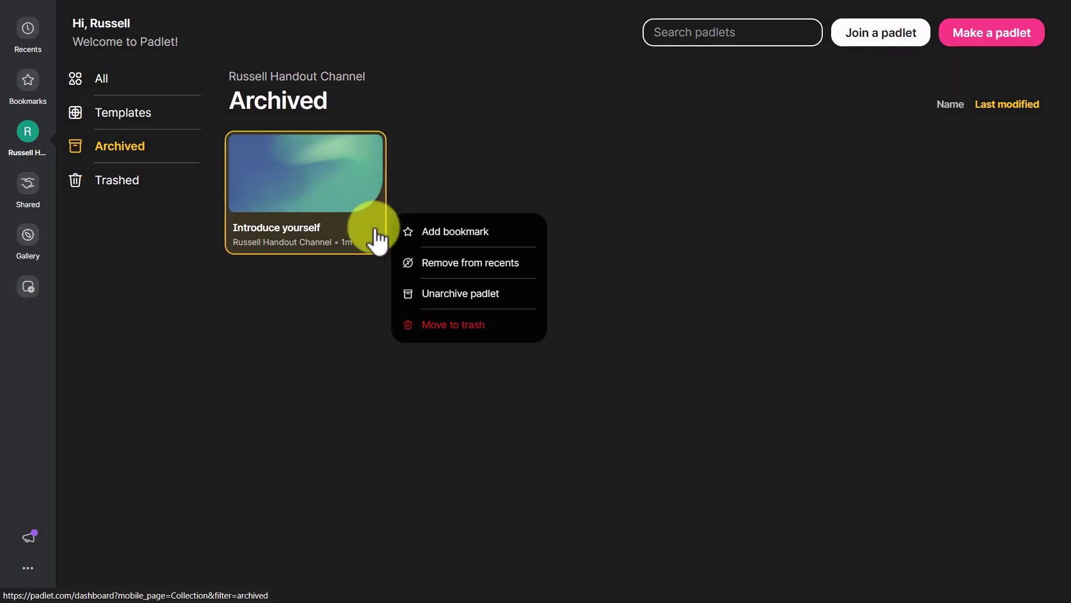
click(479, 299)
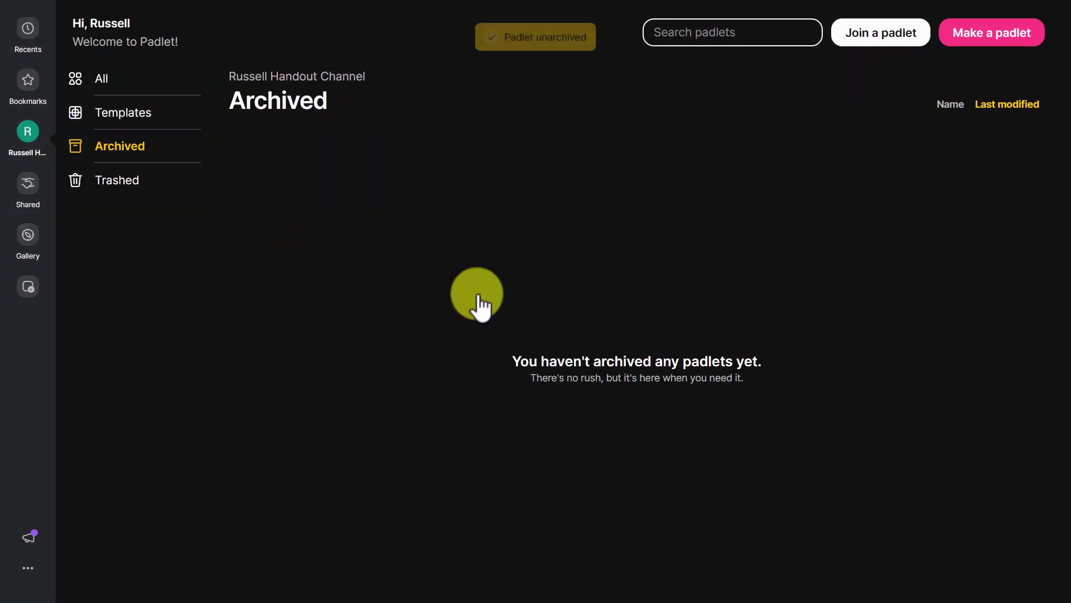
Step: Show all padlets and move the "Introduce yourself" padlet to the trash
click(110, 83)
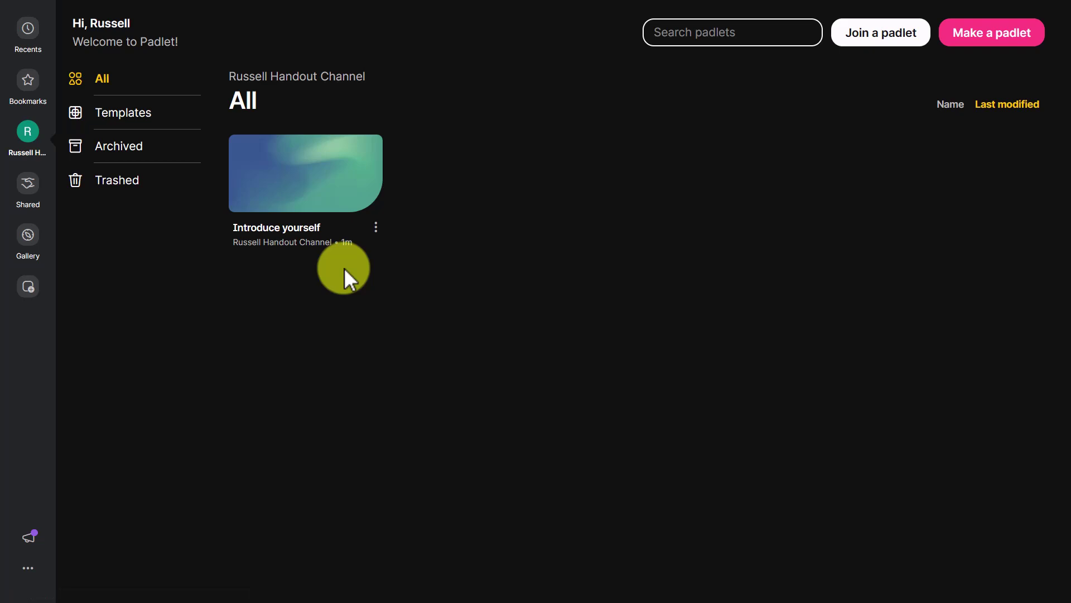
click(377, 229)
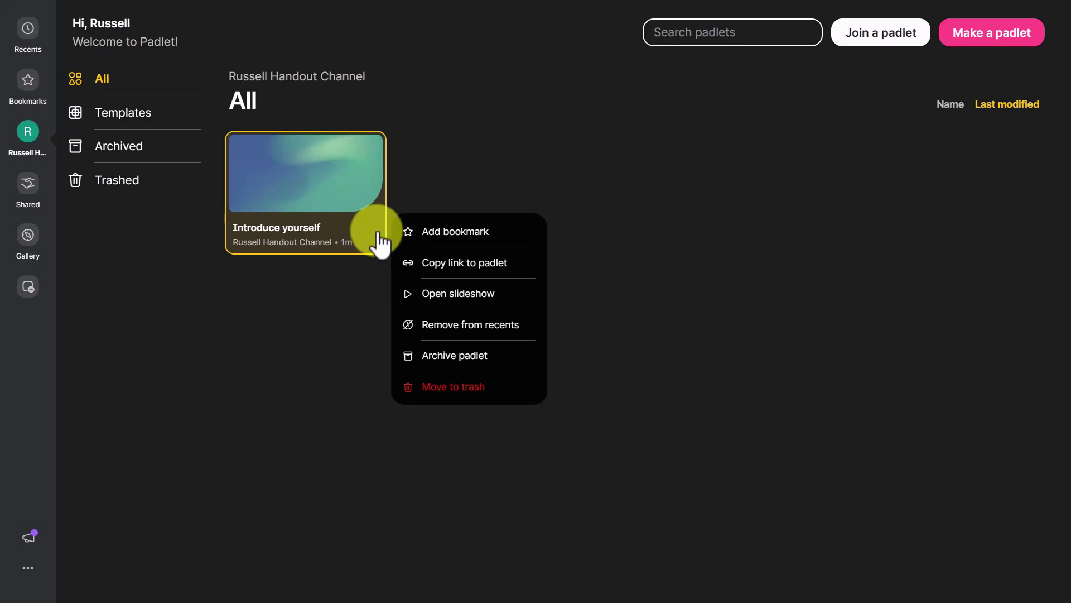
click(452, 386)
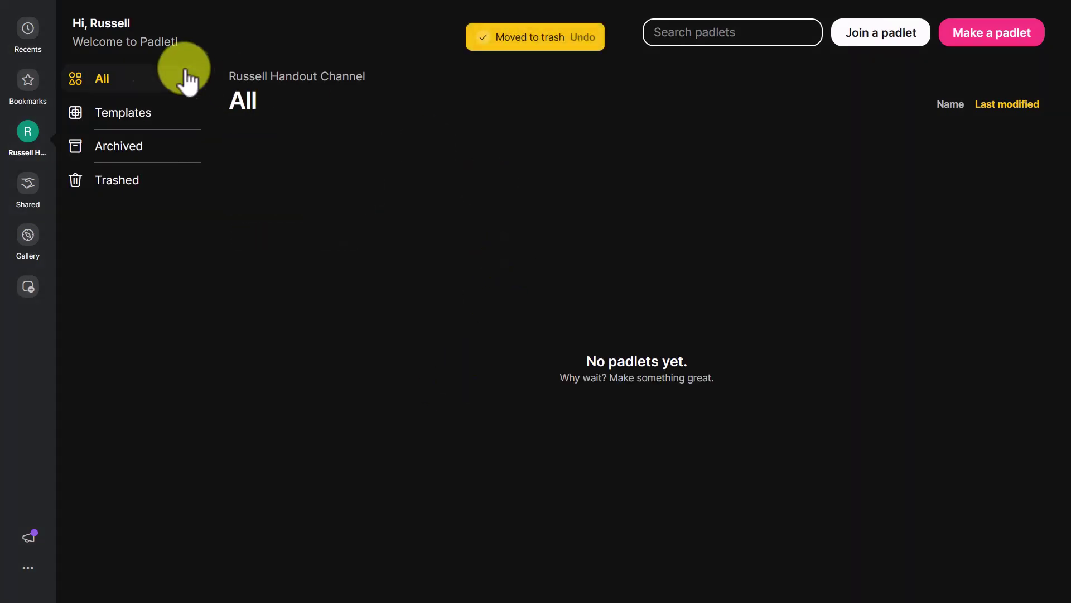
Step: Permanently delete the "Introduce yourself" padlet from the trashed padlets
click(111, 185)
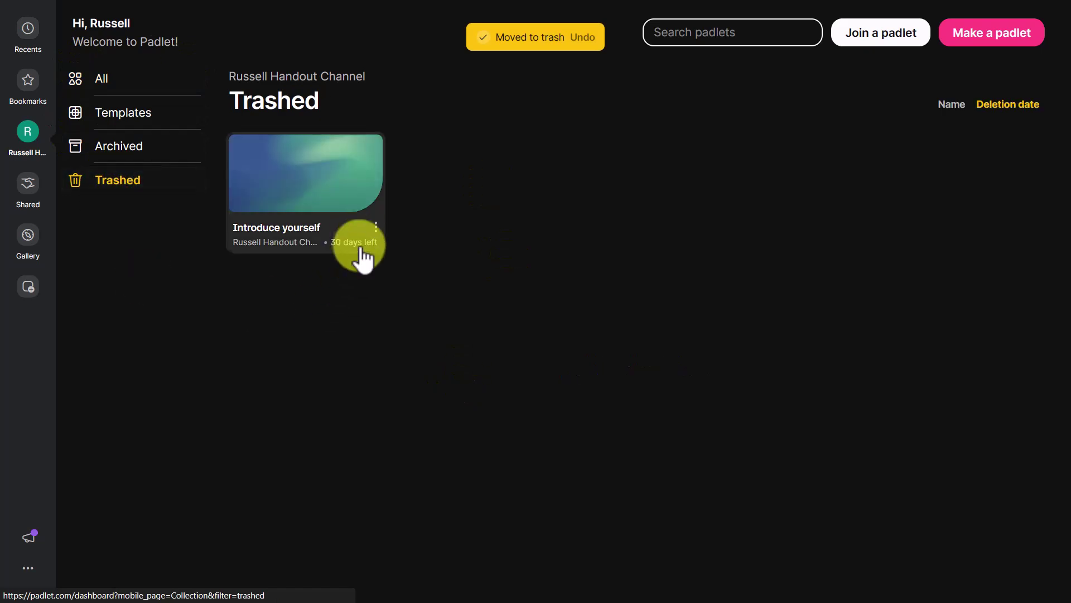
click(373, 229)
click(421, 267)
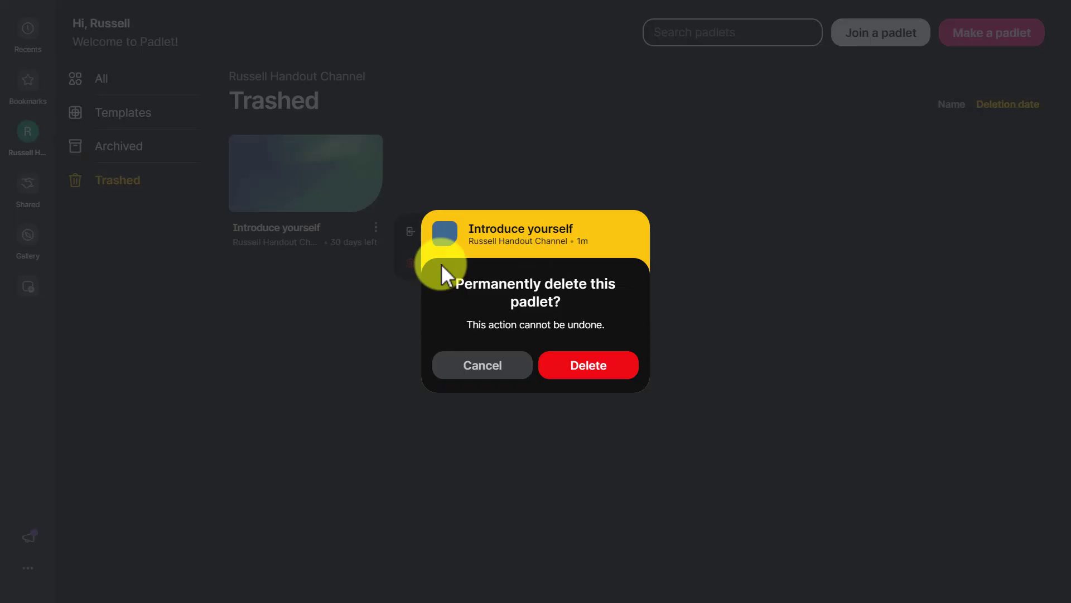
click(597, 385)
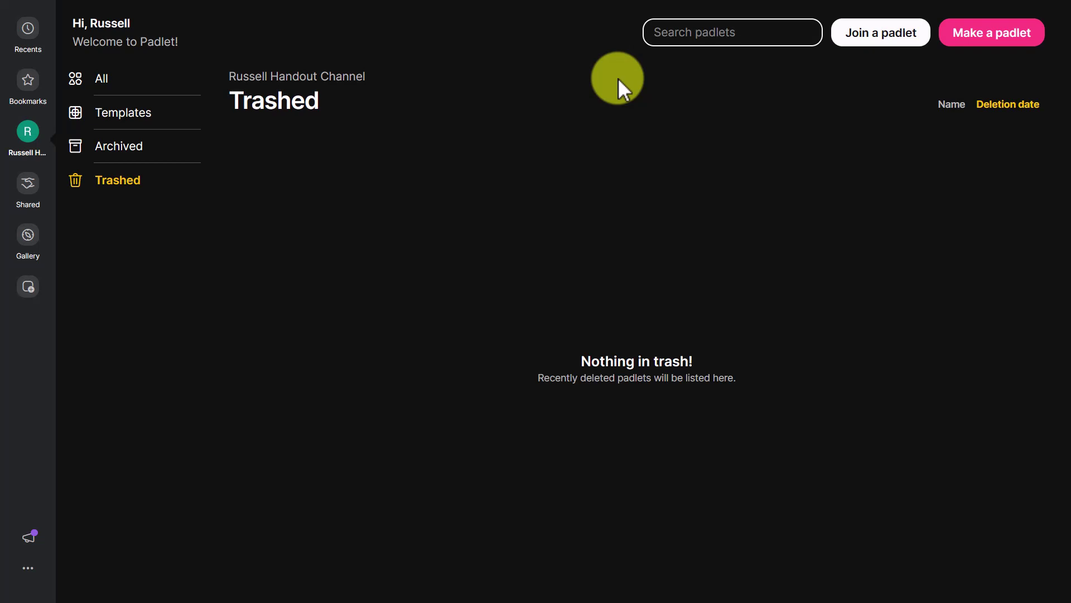
Step: Make a new blank board in Stream format with sections off, keeping the title "My stellar padlet"
click(974, 40)
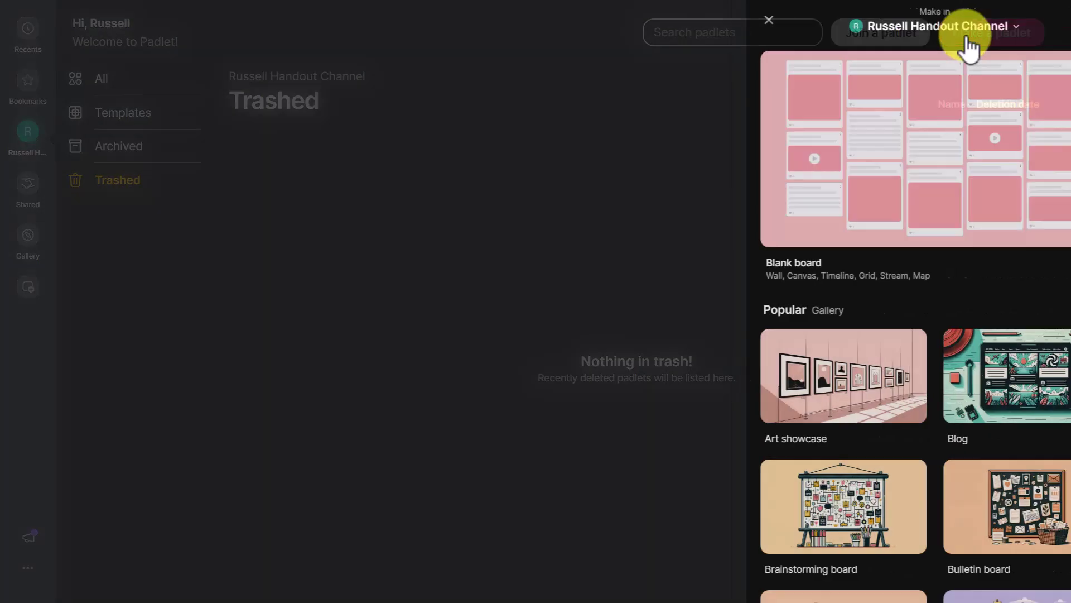
click(827, 144)
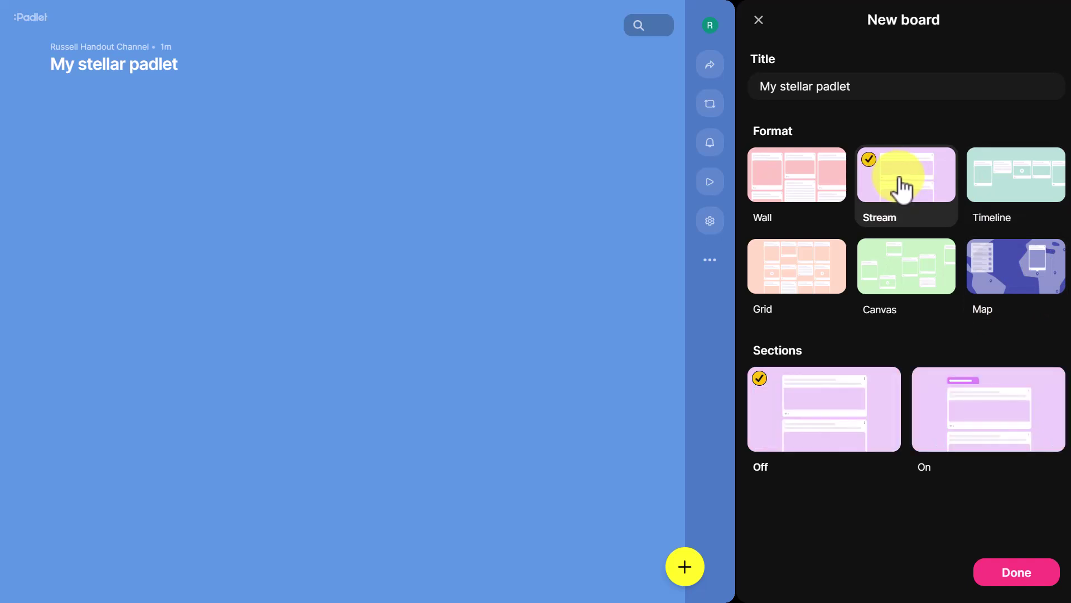
click(878, 87)
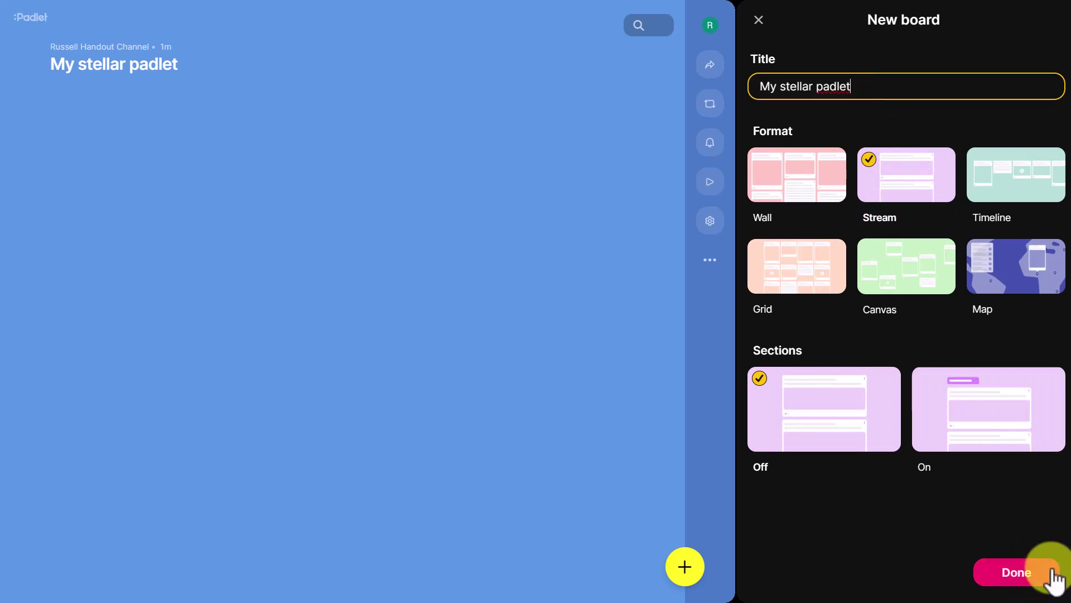
click(1029, 573)
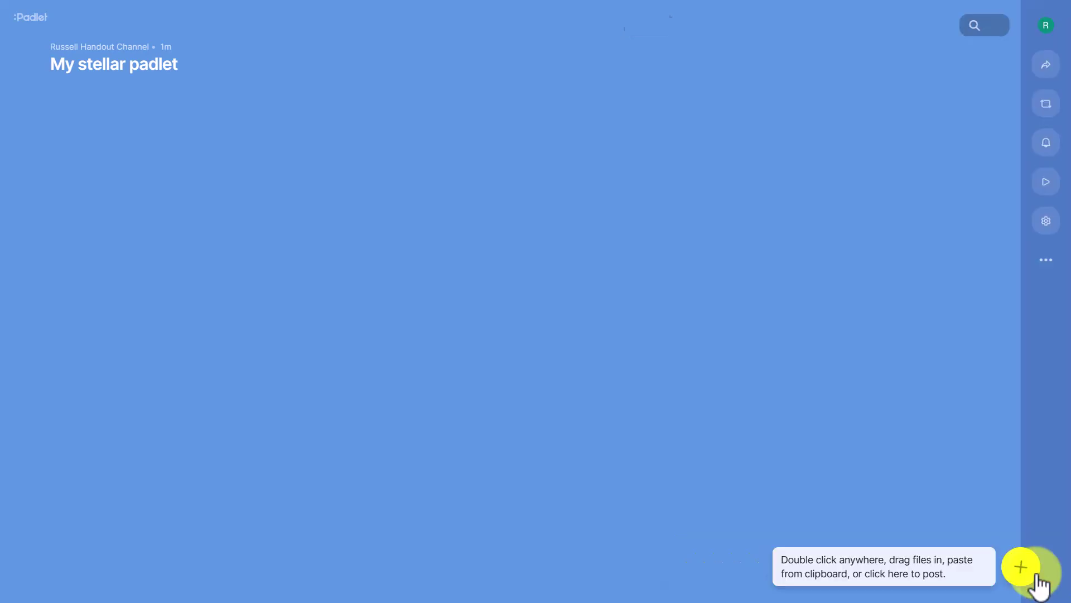
Step: Turn on comments and set moderation to Manual in the new board's settings
click(1045, 222)
drag(877, 145, 729, 144)
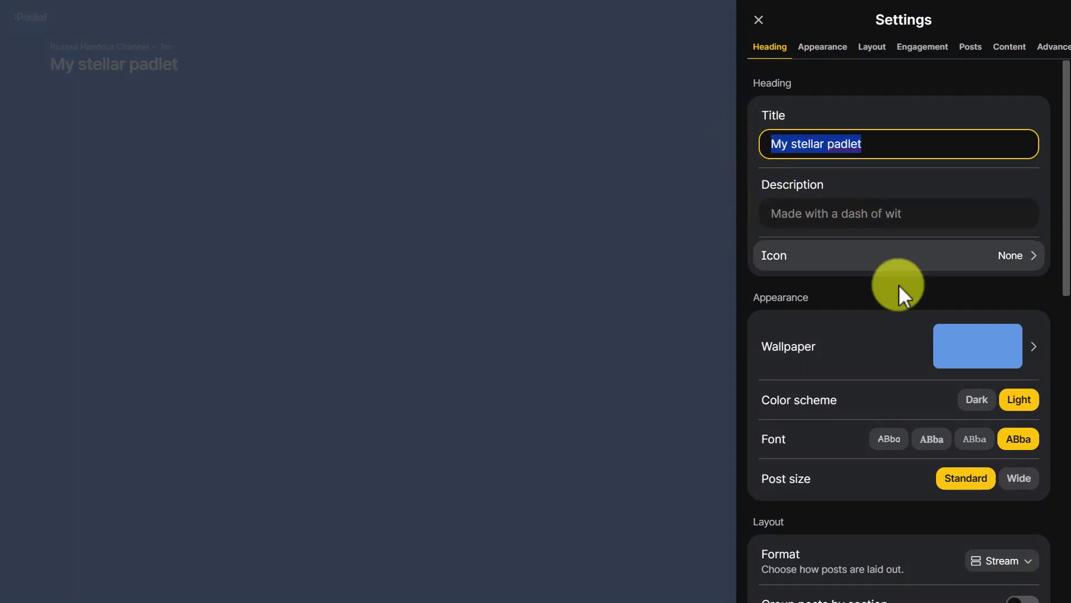
drag(1062, 262, 1059, 509)
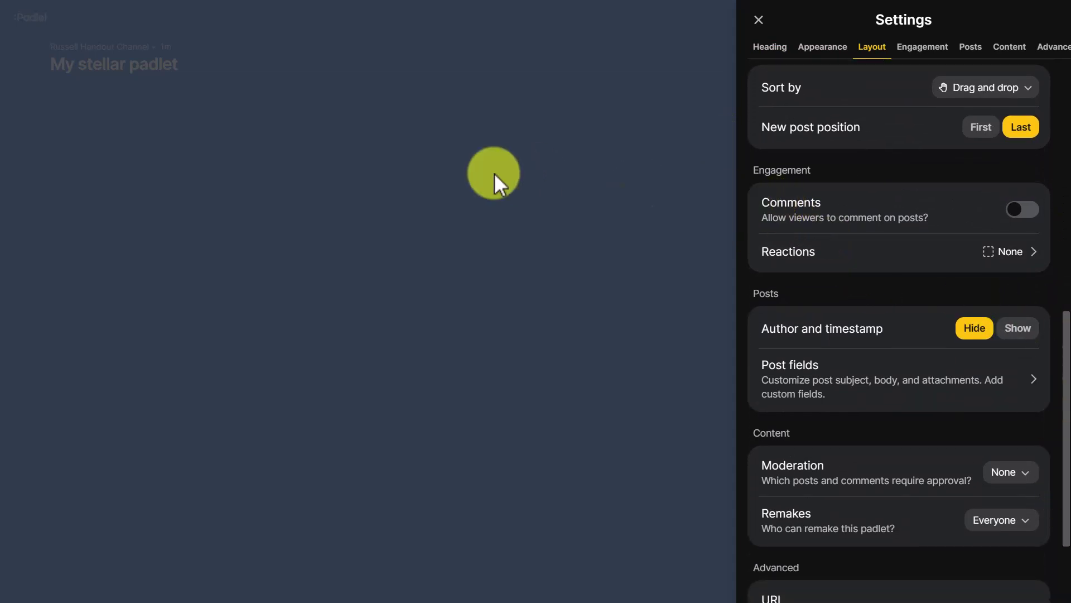
click(1040, 212)
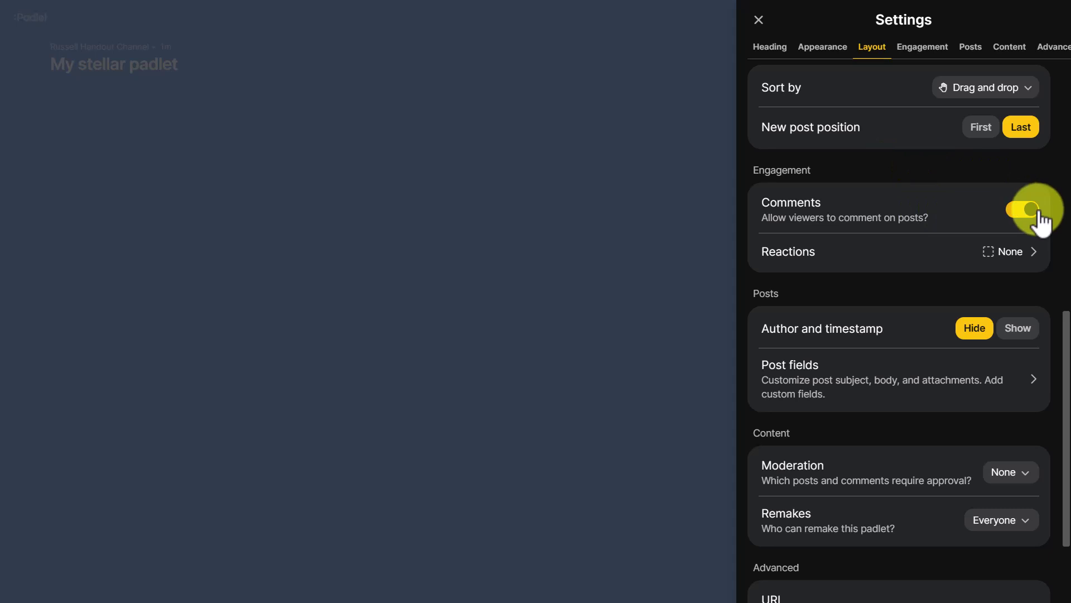
scroll(1062, 356, down, 2)
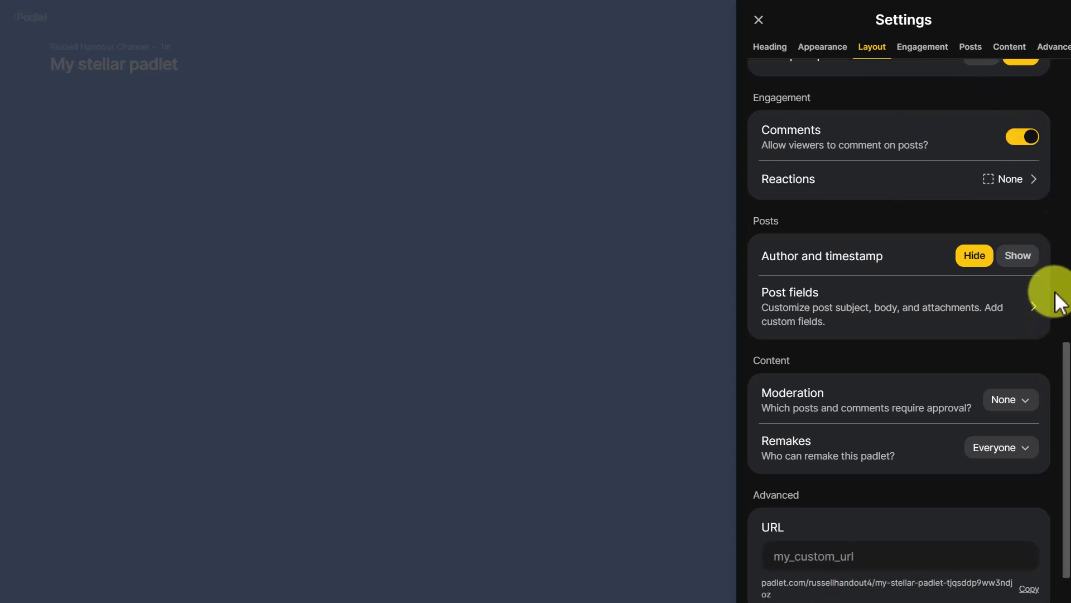
click(1026, 400)
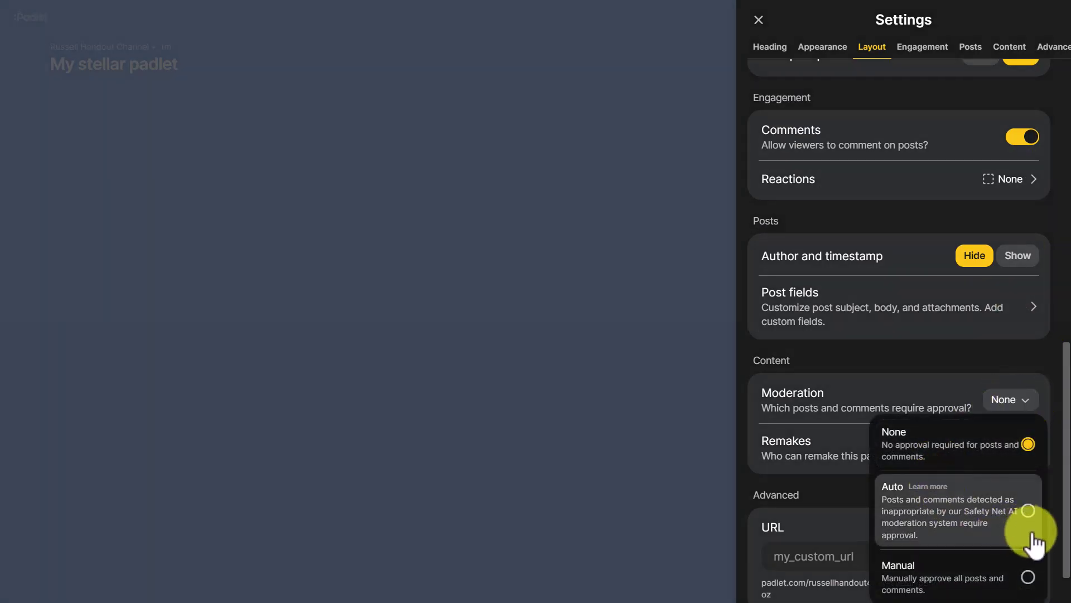
click(1028, 580)
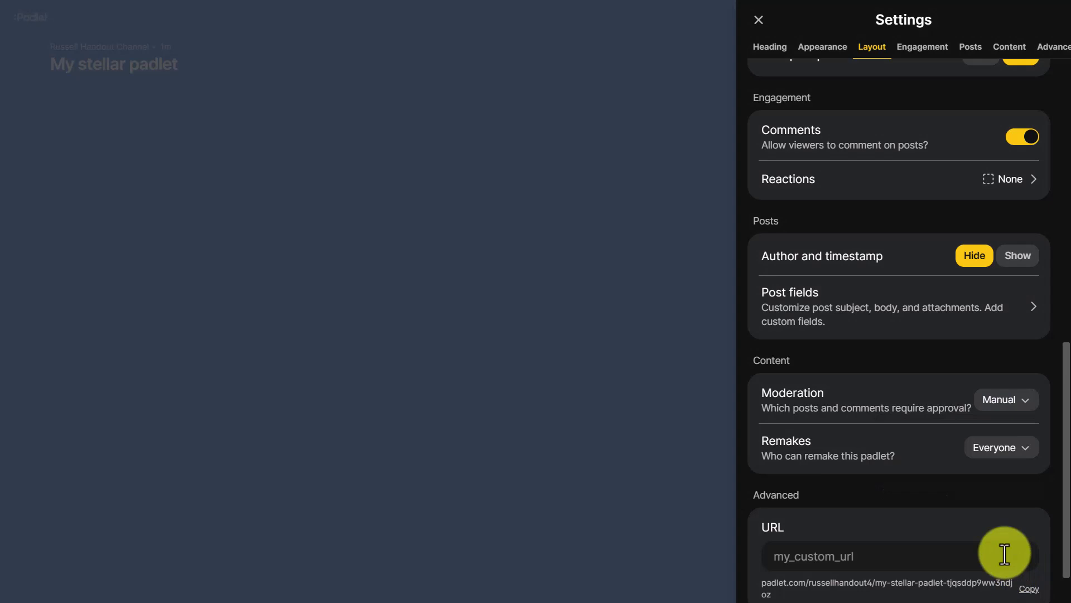
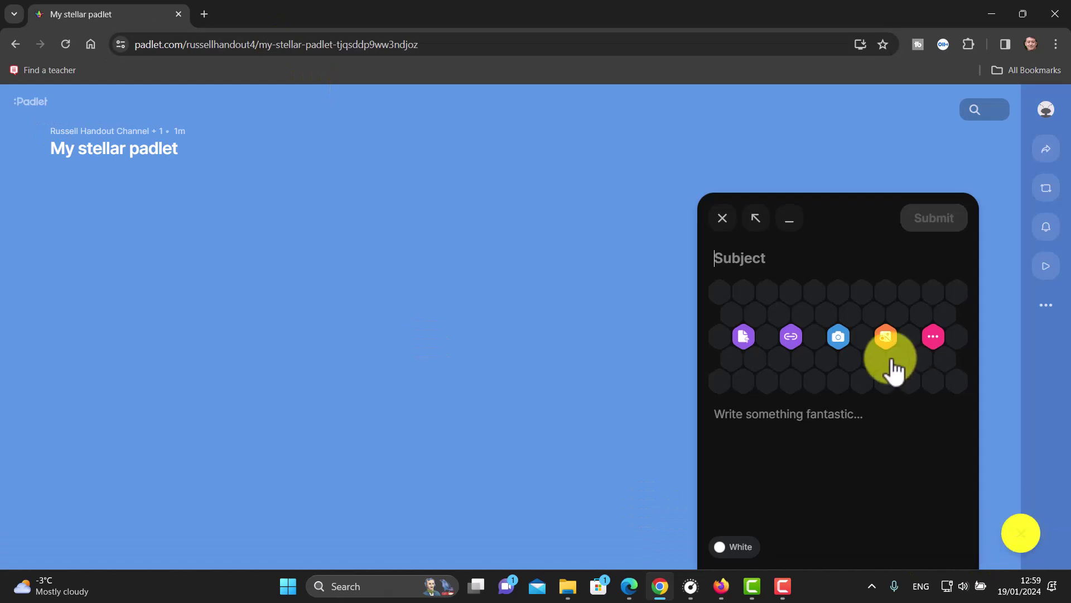
Step: Record a video of about 5 seconds for the new post and proceed to its playback and save view
click(935, 339)
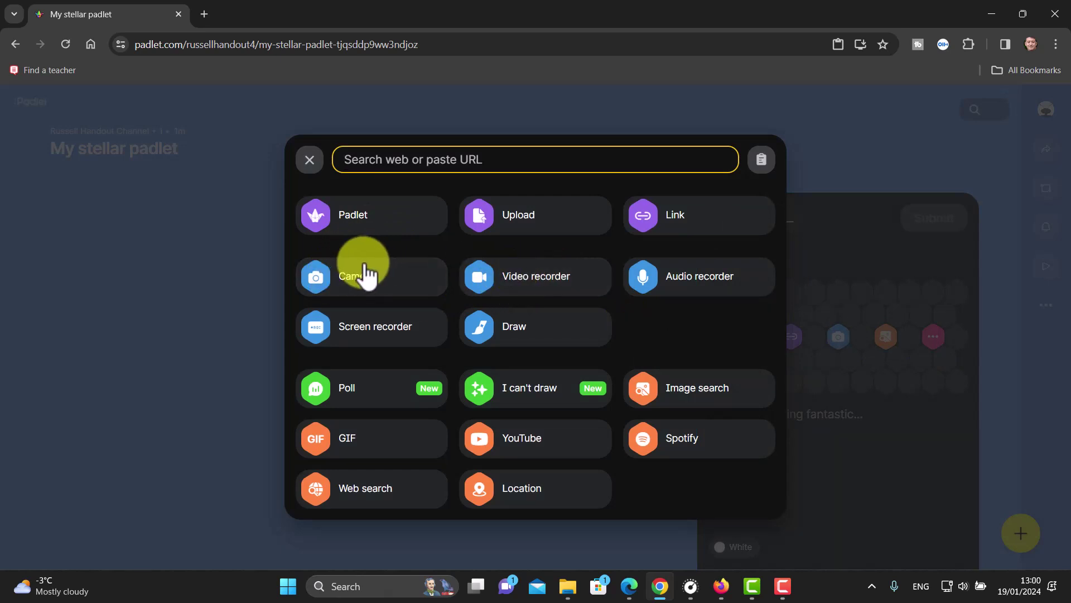
click(490, 276)
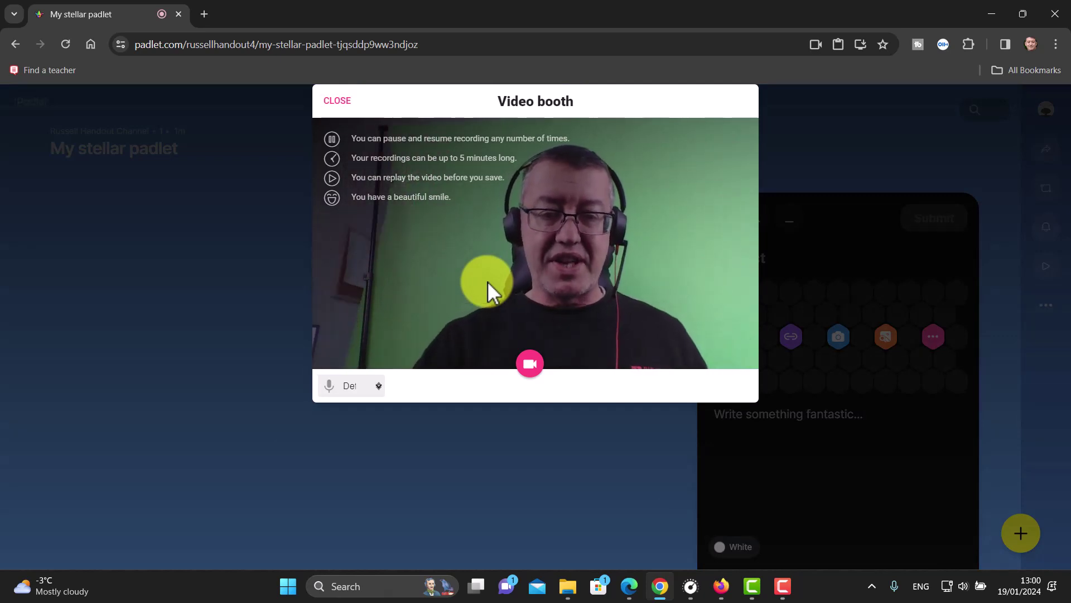
click(537, 366)
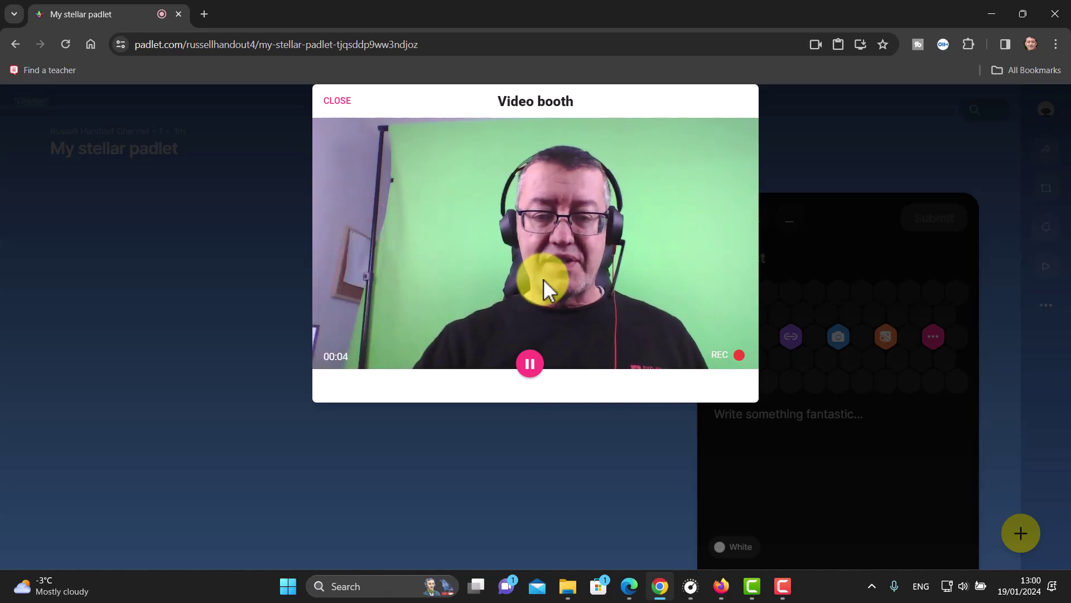
click(528, 365)
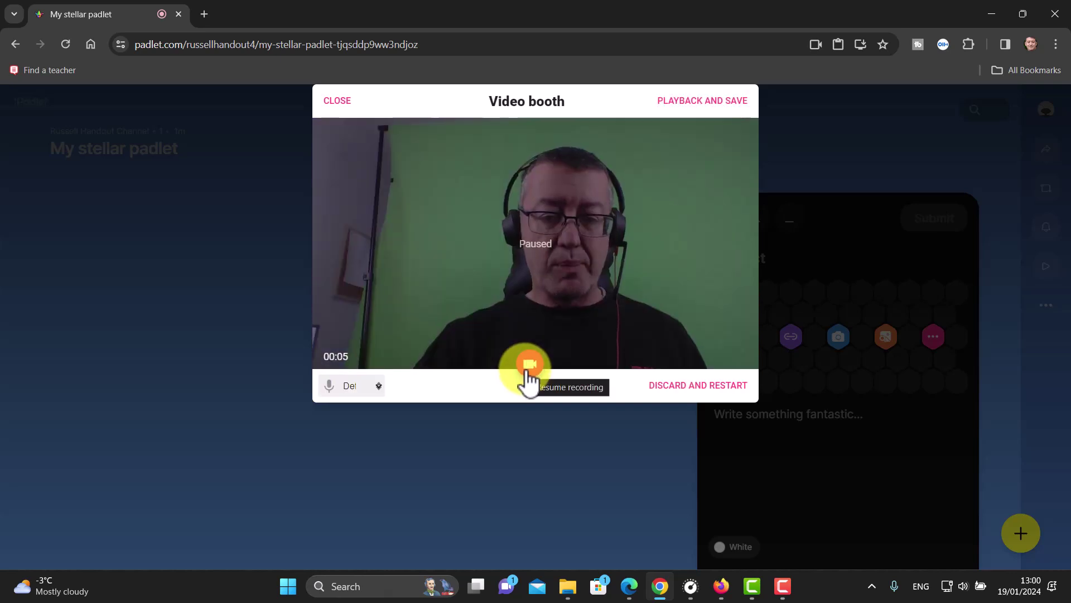
click(669, 103)
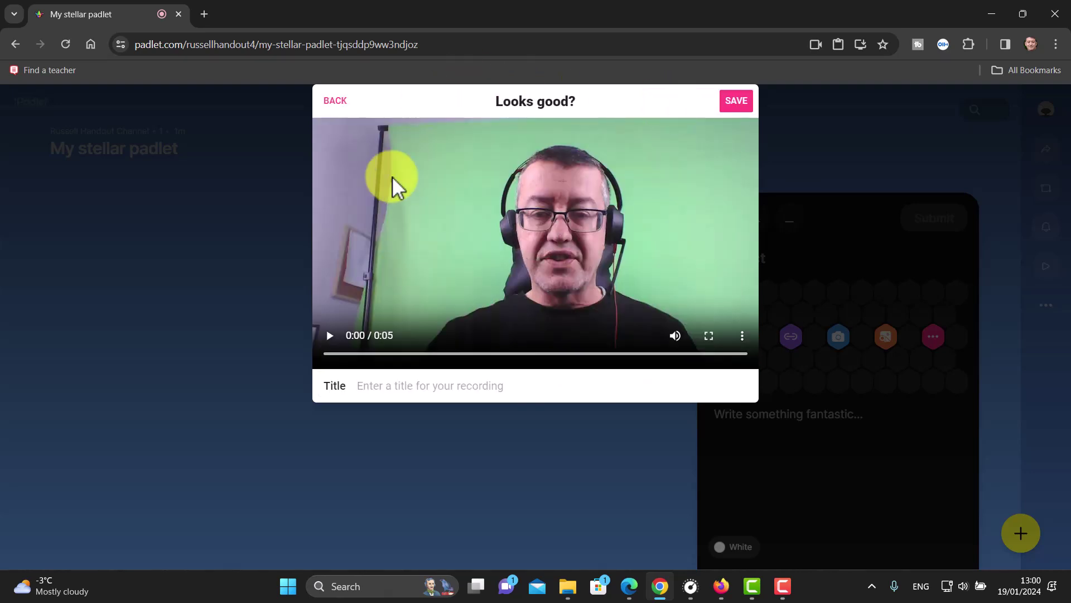
Step: Preview the recording and save it under a title made of the speaker's first name followed by "saying hello"
click(329, 340)
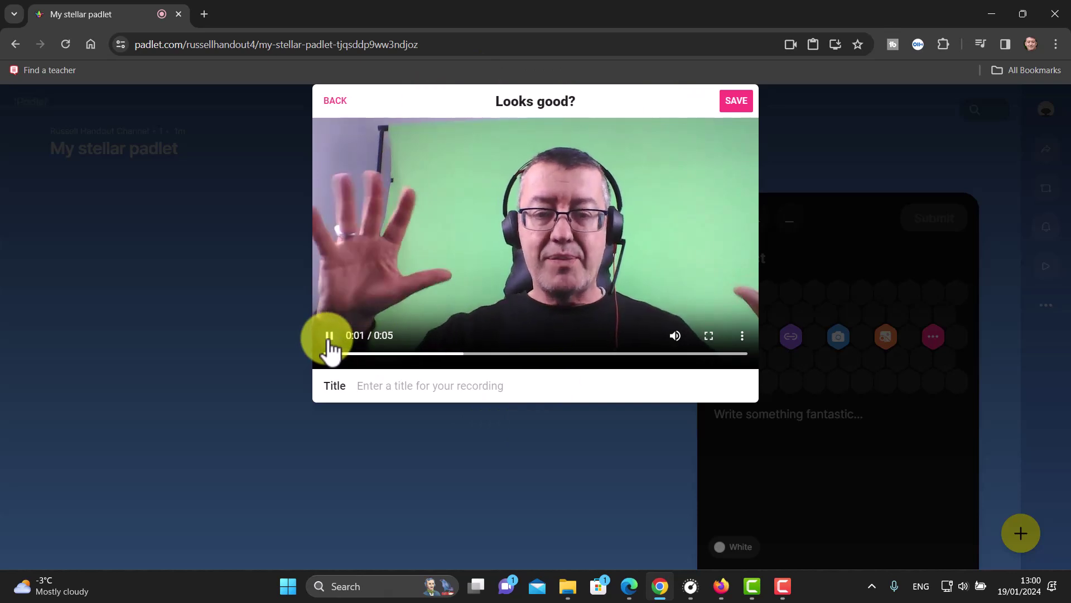
click(329, 336)
click(475, 389)
text(Russell sa)
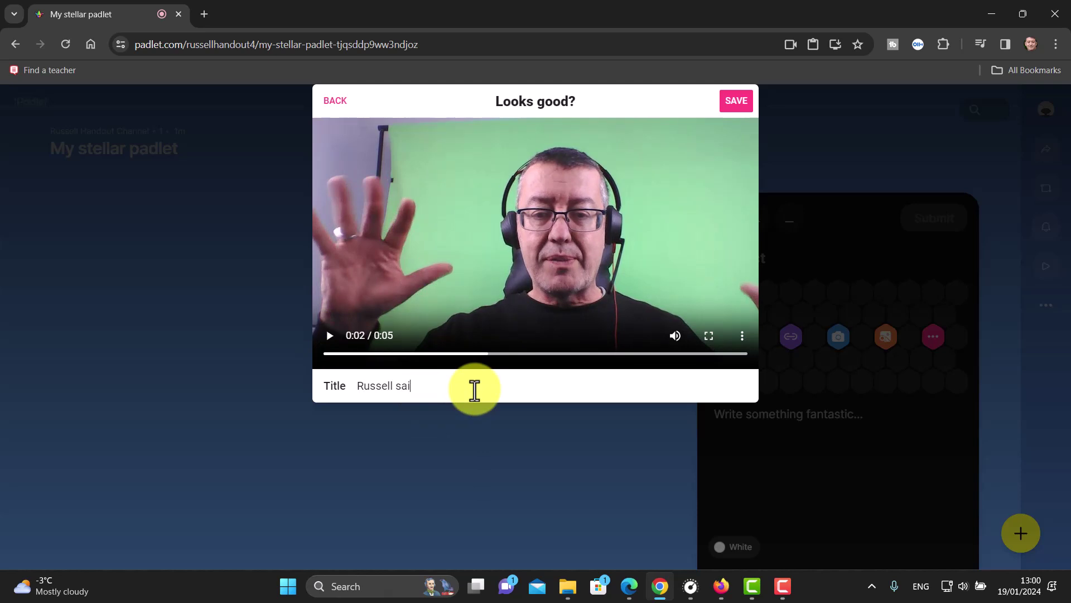
text(ying hello)
click(736, 102)
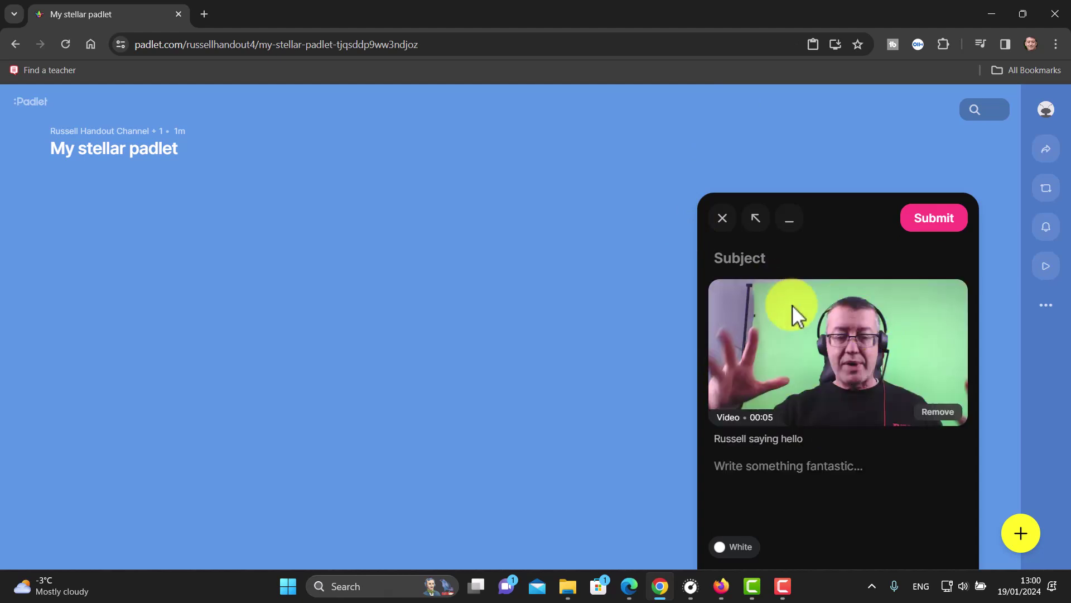
Step: Submit the video post and approve it from the board owner's account
click(937, 221)
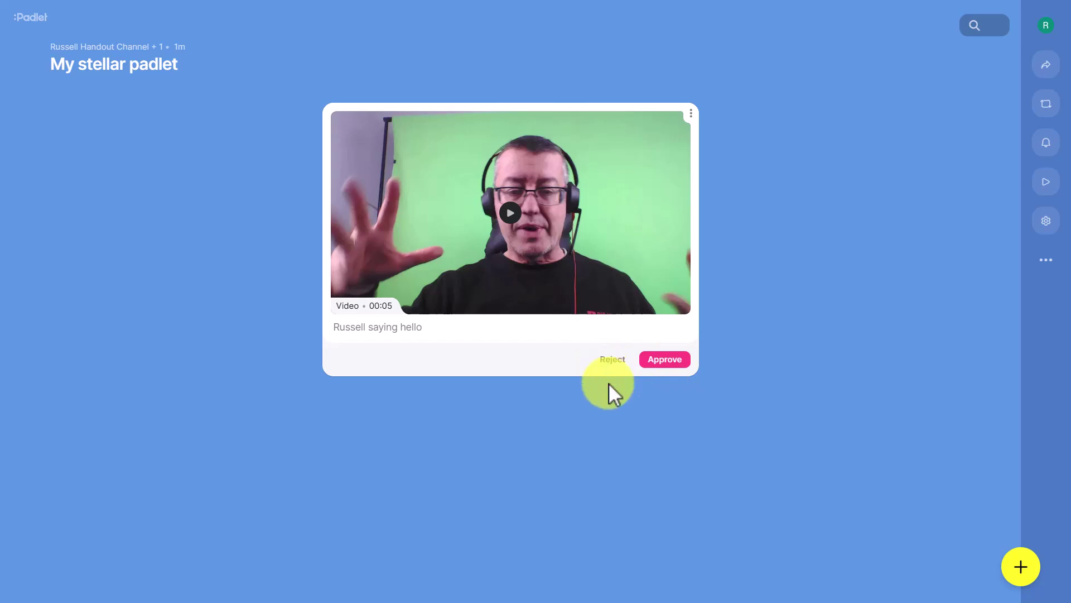
click(664, 360)
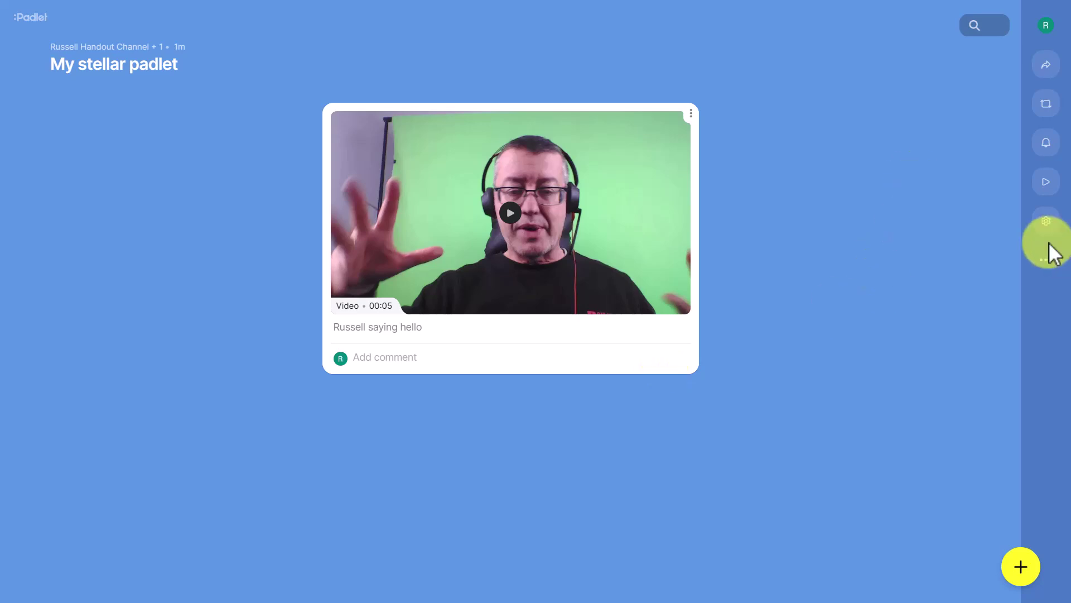
Step: Examine the reaction types available in the board's engagement settings and close the settings
click(1045, 221)
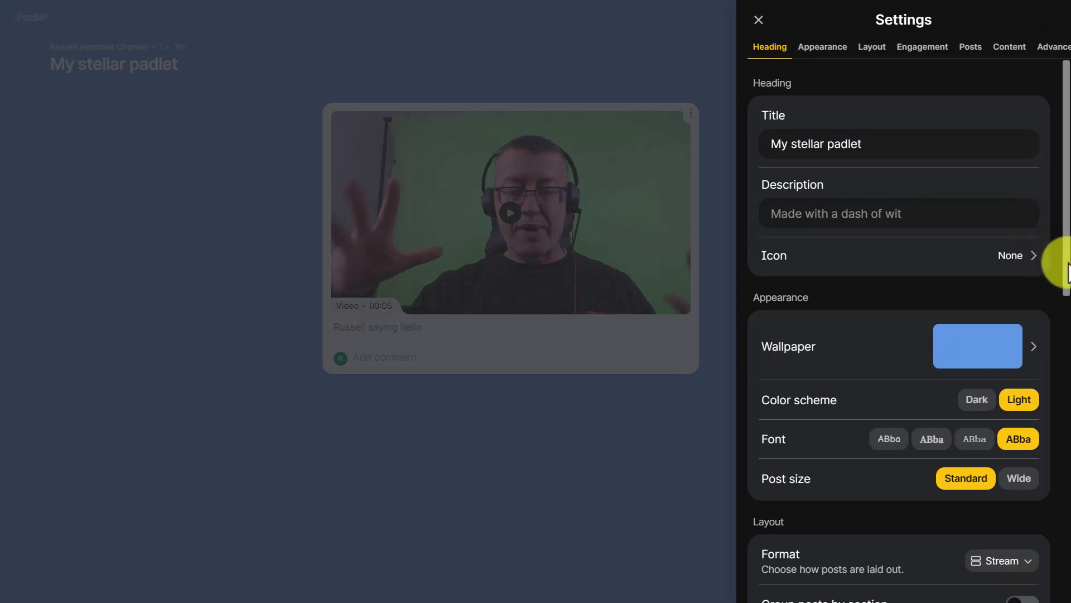
drag(1066, 260, 1066, 464)
click(1017, 345)
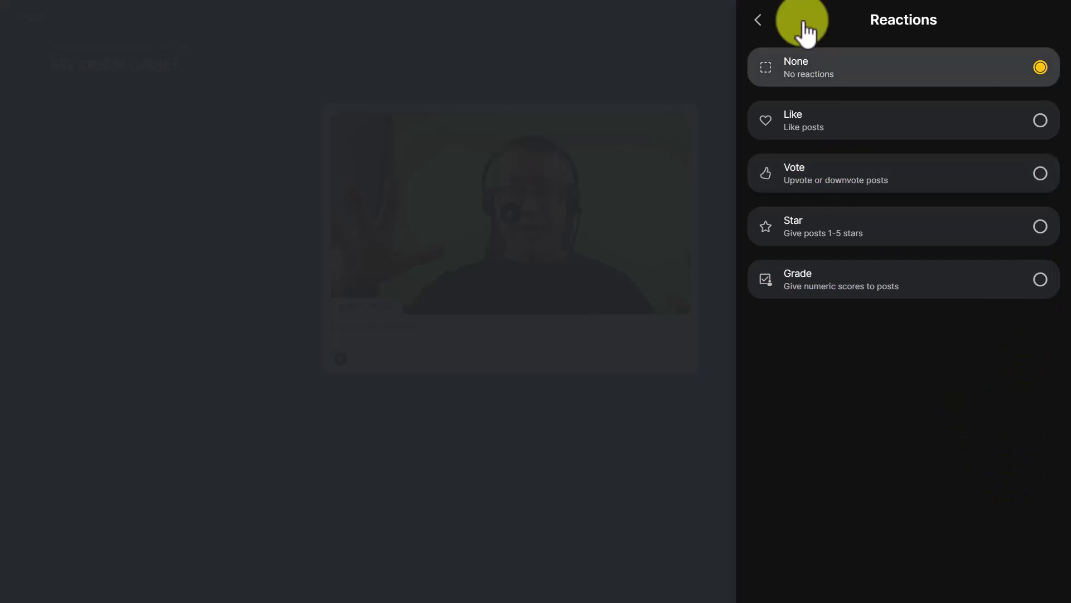
click(759, 21)
click(760, 21)
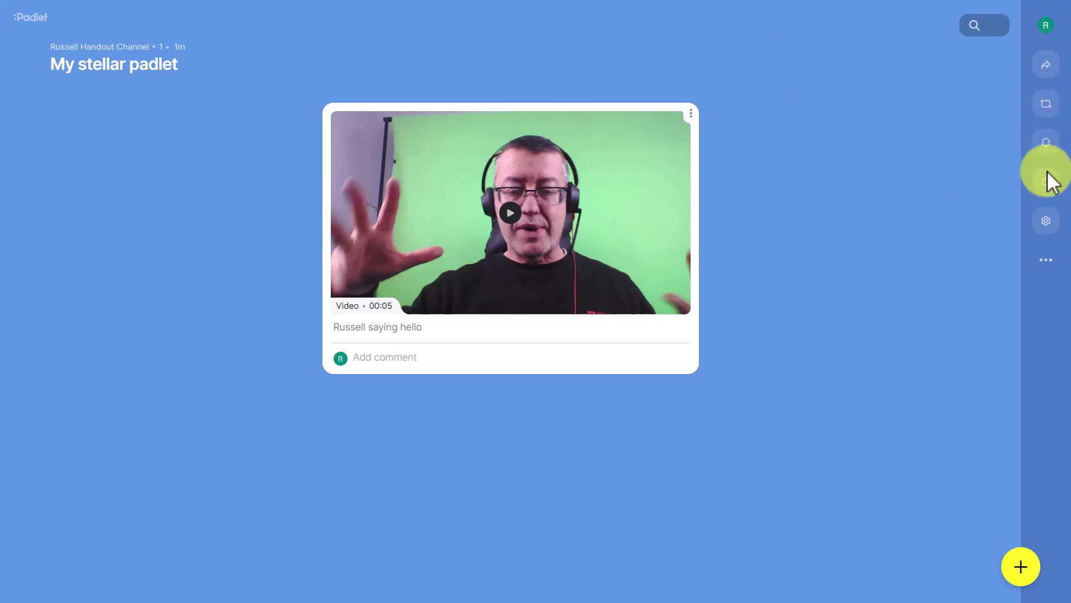
Step: Reopen the board's settings and show the format choices for how posts are laid out
click(1046, 222)
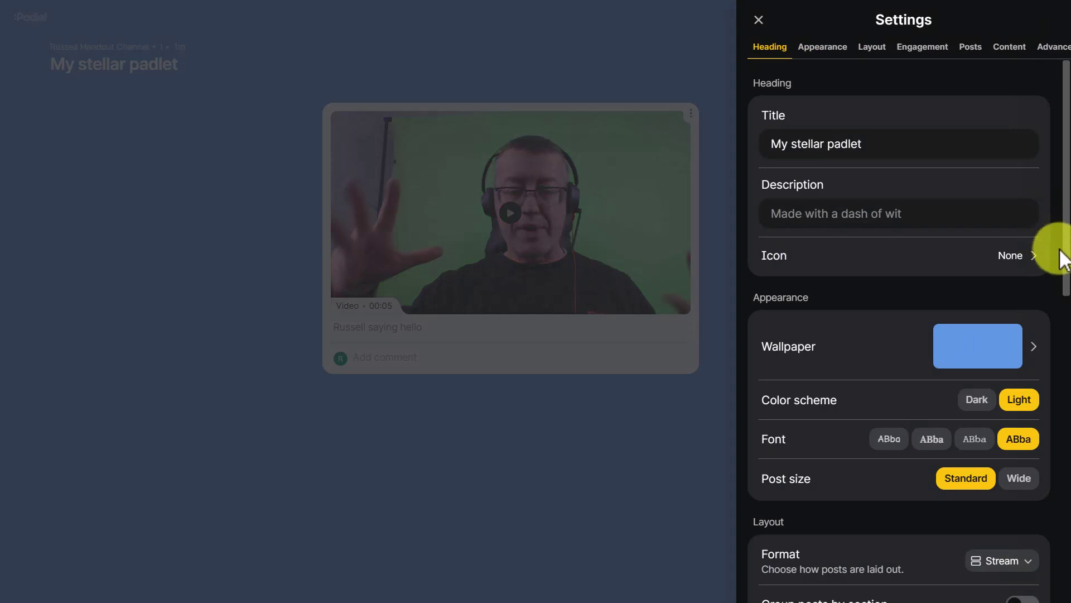
scroll(1058, 249, down, 1)
scroll(1054, 239, up, 1)
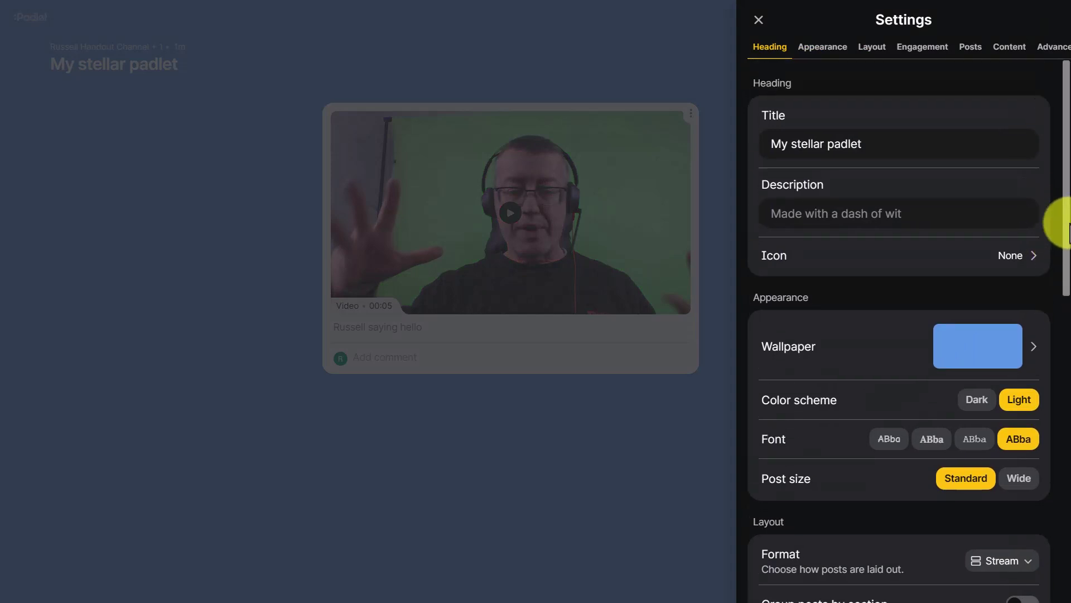
drag(1068, 223, 1064, 327)
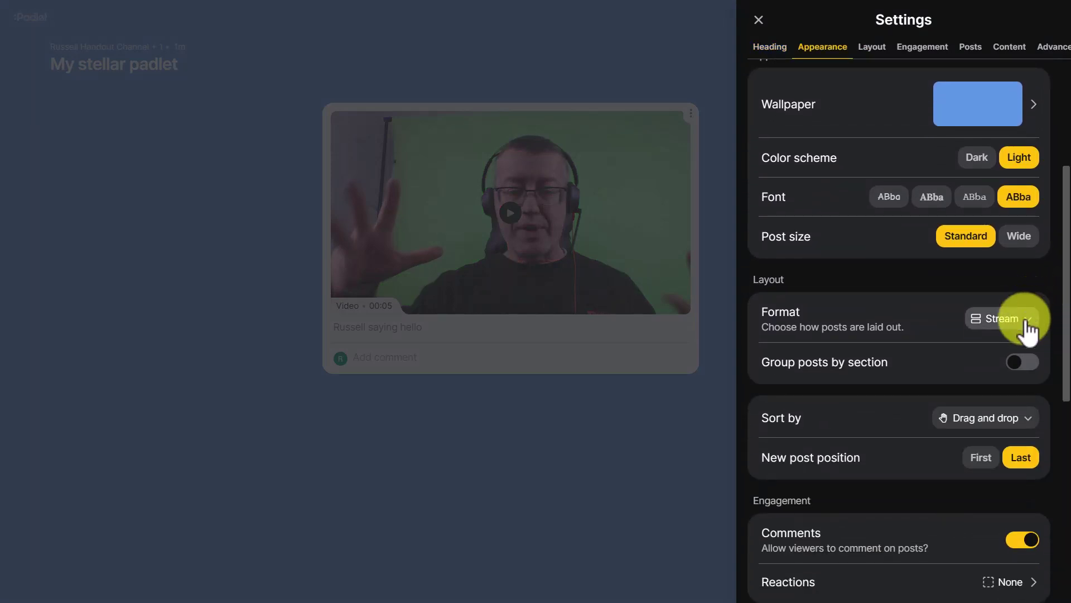
click(1028, 331)
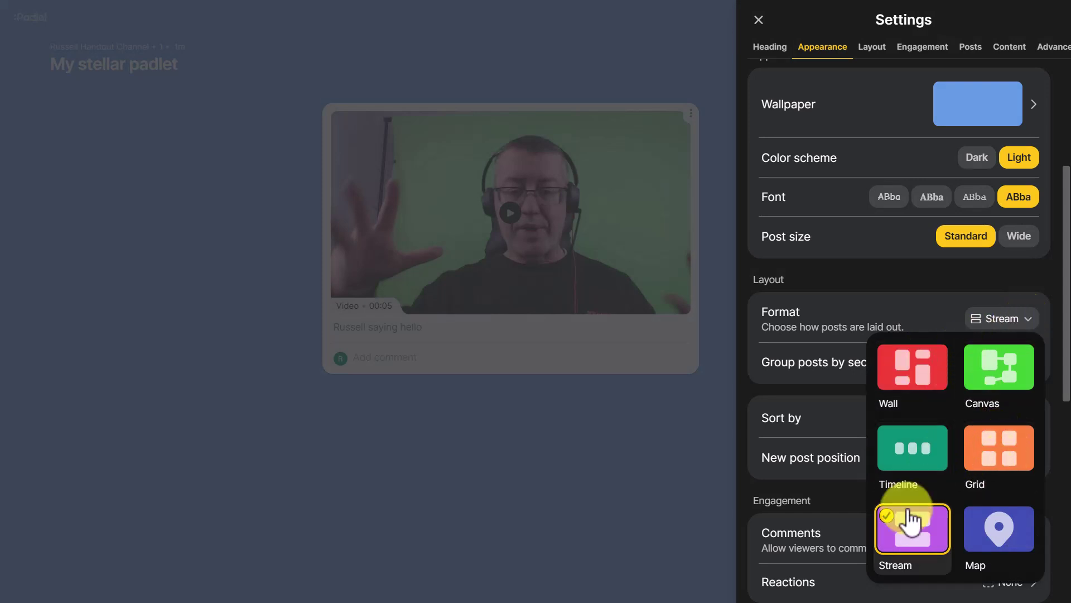